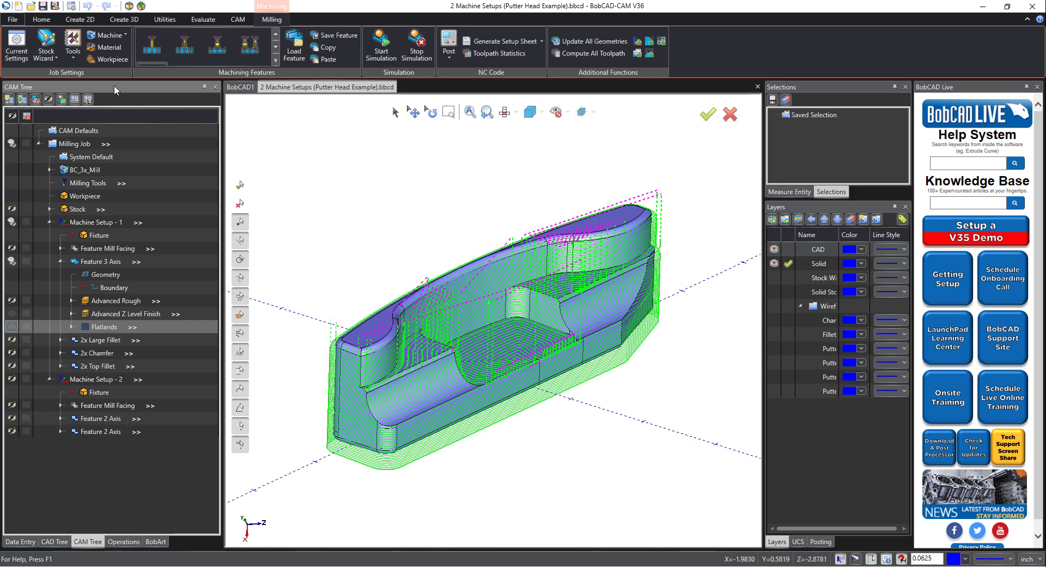
Step: Select the Feature 3 Axis item under Machine Setup - 1 in the CAM tree
{"action": "left_click", "coordinate": [113, 262]}
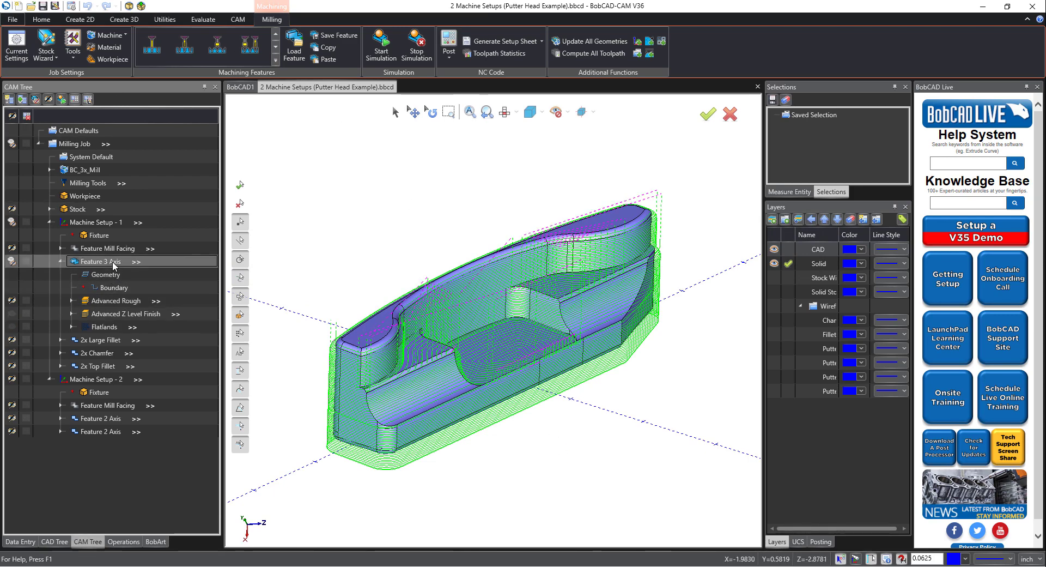
Step: Open the Feature 3 Axis wizard and review the Advanced Rough interface, patterns, parameters and leads pages
{"action": "double_click", "coordinate": [114, 263]}
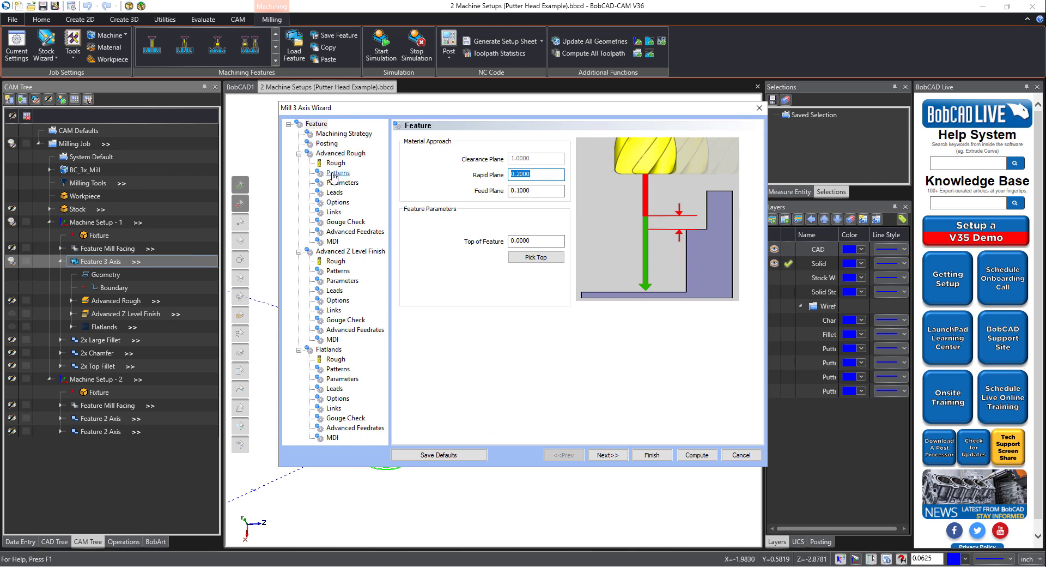
{"action": "left_click", "coordinate": [333, 154]}
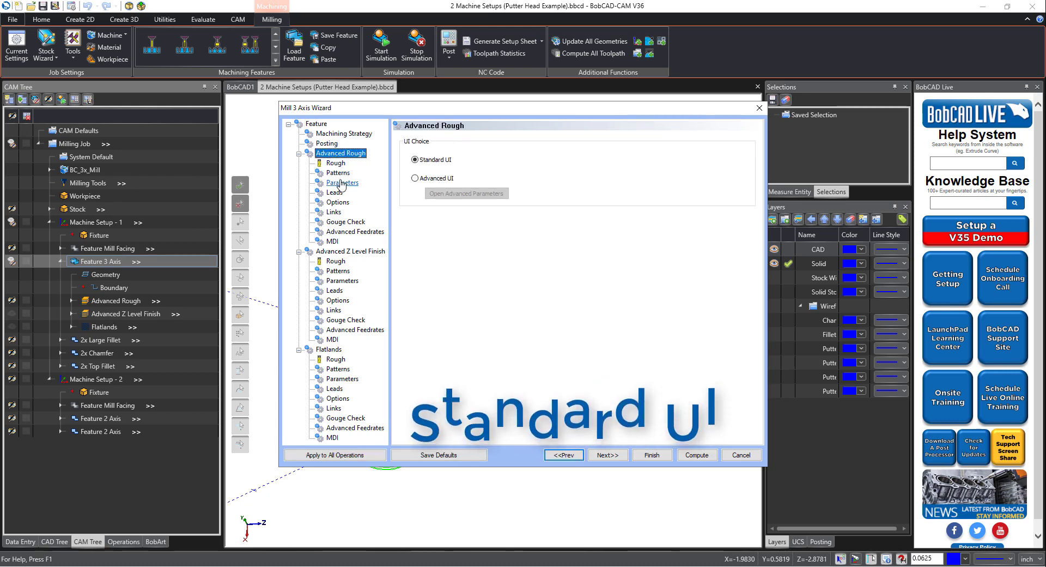
{"action": "left_click", "coordinate": [341, 173]}
{"action": "left_click", "coordinate": [342, 183]}
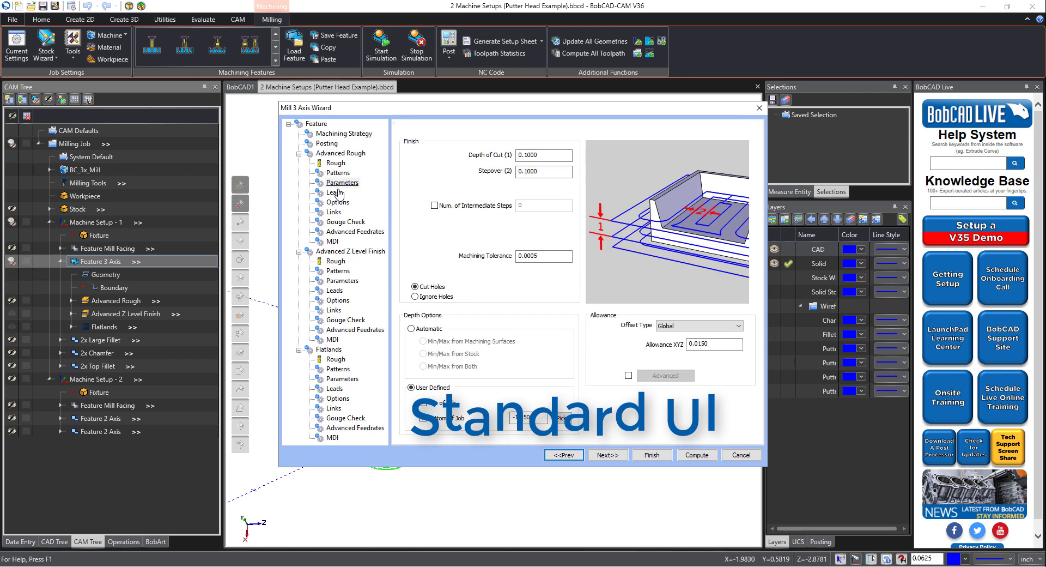
{"action": "left_click", "coordinate": [334, 193]}
Step: Review the Advanced Z Level Finish pages and set its interface to Advanced UI
{"action": "left_click", "coordinate": [349, 251]}
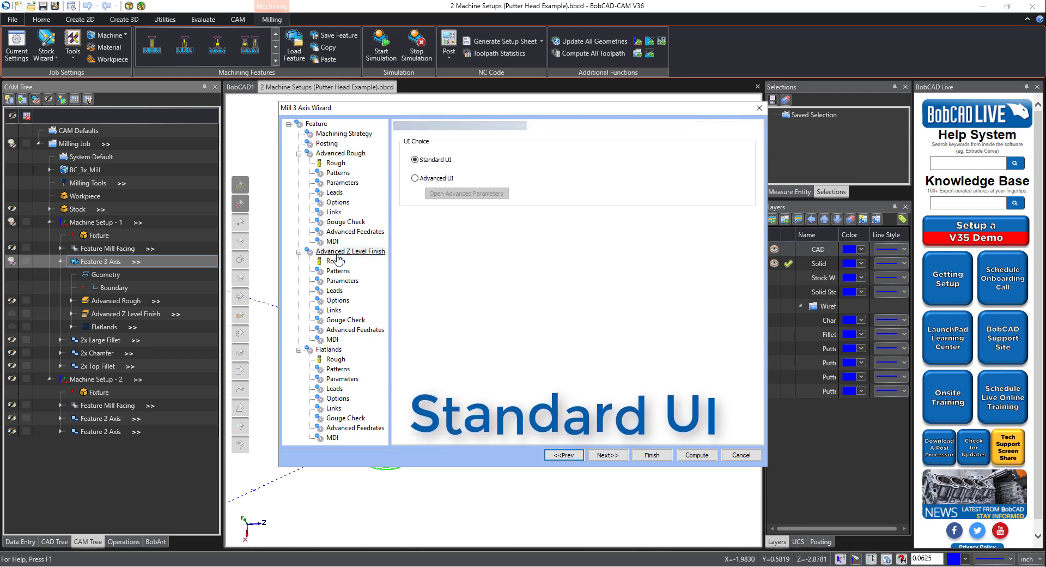
{"action": "left_click", "coordinate": [338, 271]}
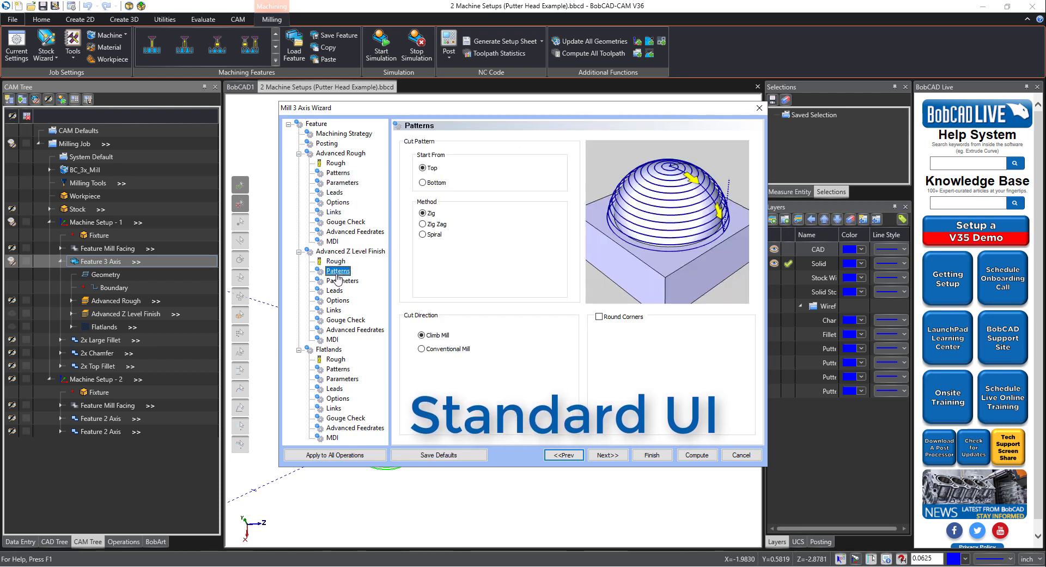
{"action": "left_click", "coordinate": [342, 281]}
{"action": "left_click", "coordinate": [335, 293]}
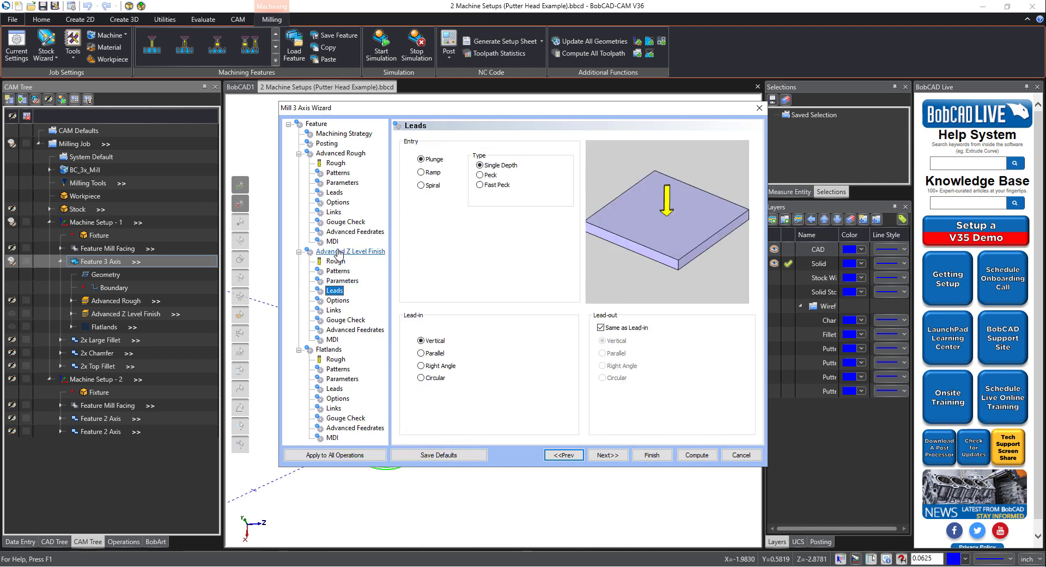
{"action": "left_click", "coordinate": [339, 253]}
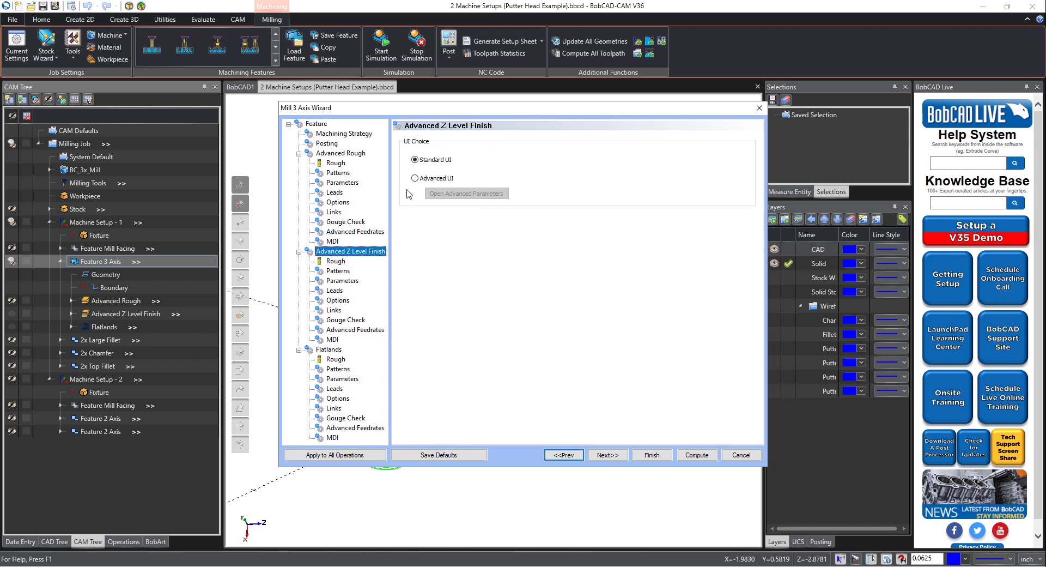
{"action": "left_click", "coordinate": [415, 179]}
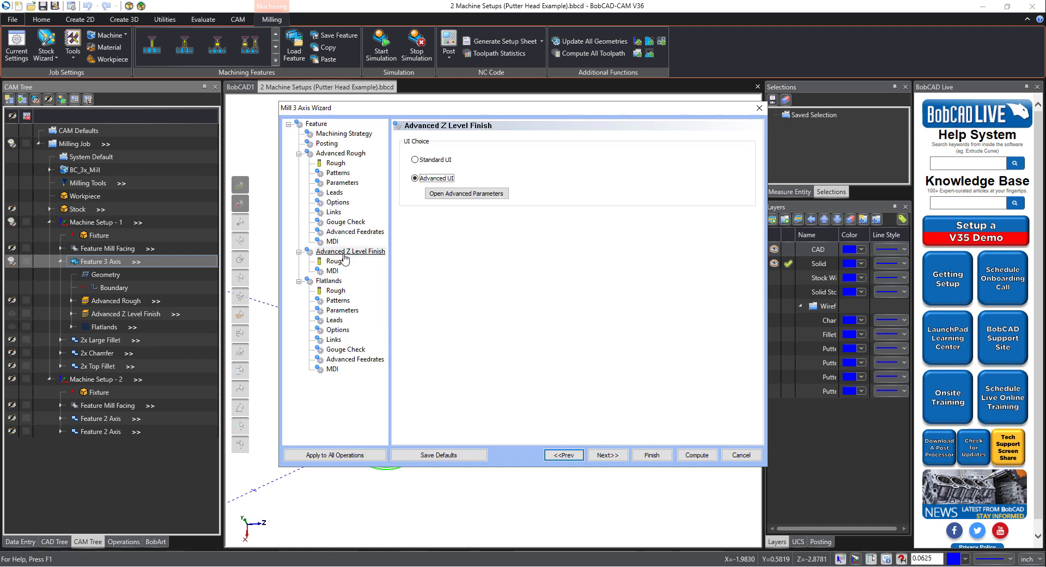
{"action": "left_click", "coordinate": [415, 160]}
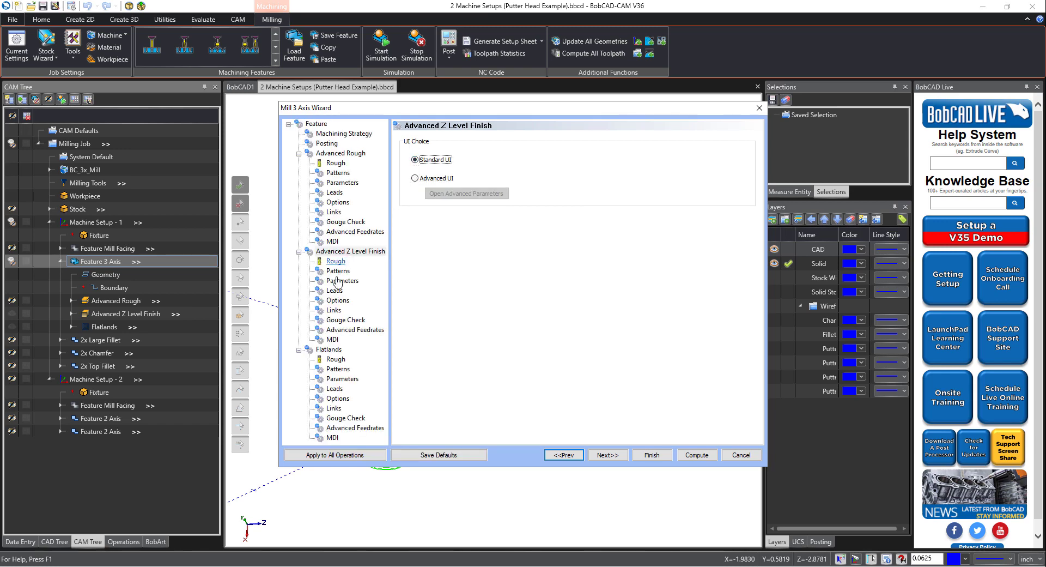
{"action": "left_click", "coordinate": [415, 179]}
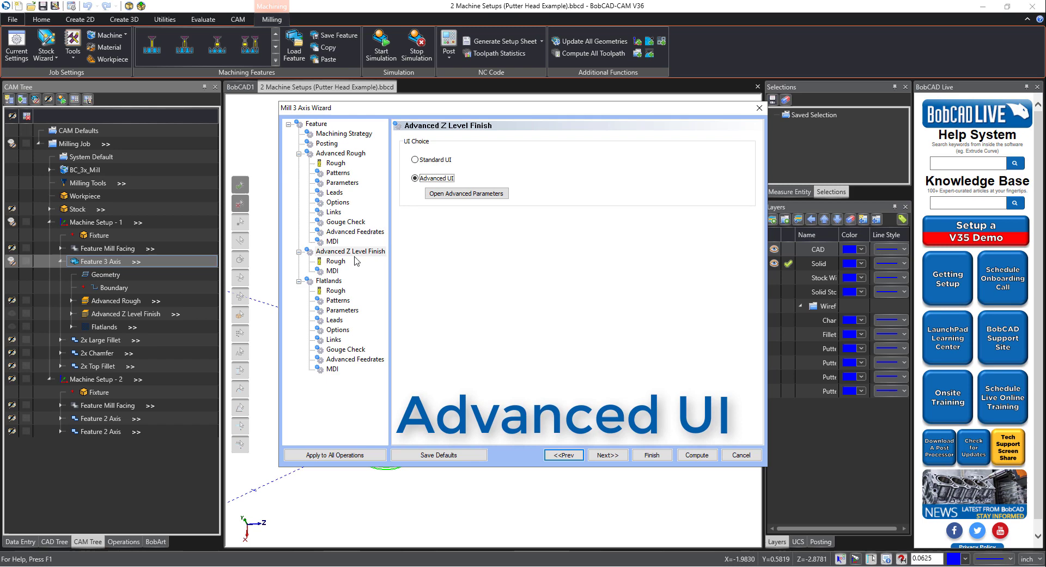
Step: Open the advanced Z Level Finish parameters, leaving corner feed rate reduction off
{"action": "left_click", "coordinate": [444, 194]}
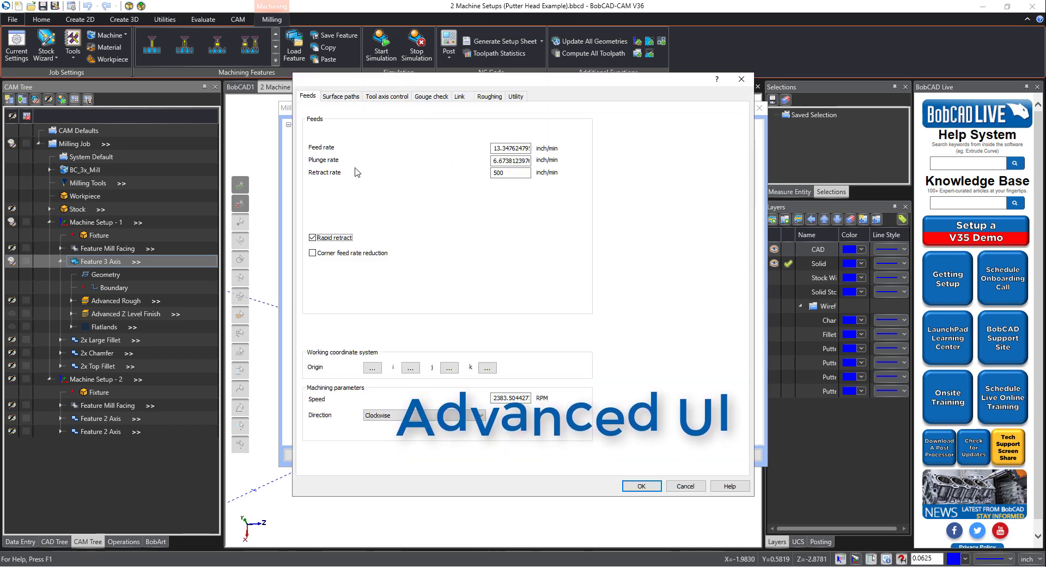
{"action": "left_click", "coordinate": [314, 253]}
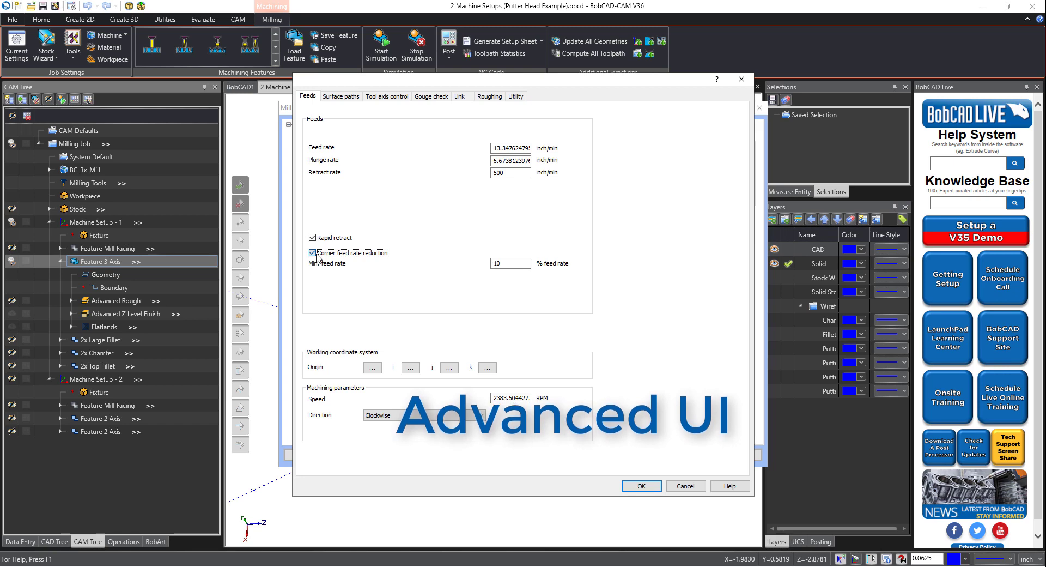
{"action": "left_click", "coordinate": [313, 254]}
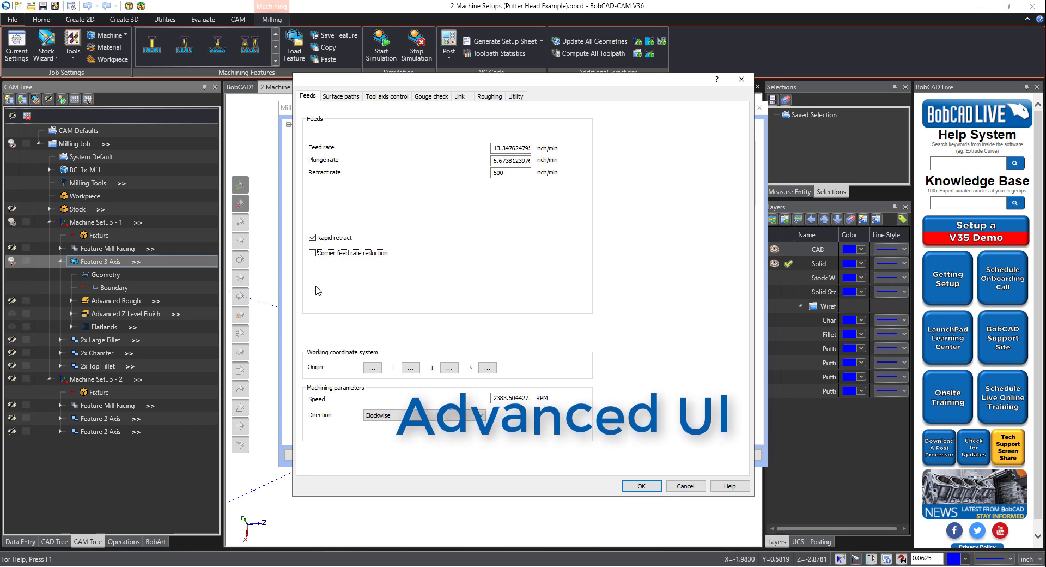
Step: On Surface paths, review machining surfaces, heights and holder collision settings, then exclude undercut areas
{"action": "left_click", "coordinate": [342, 98]}
{"action": "left_click", "coordinate": [346, 160]}
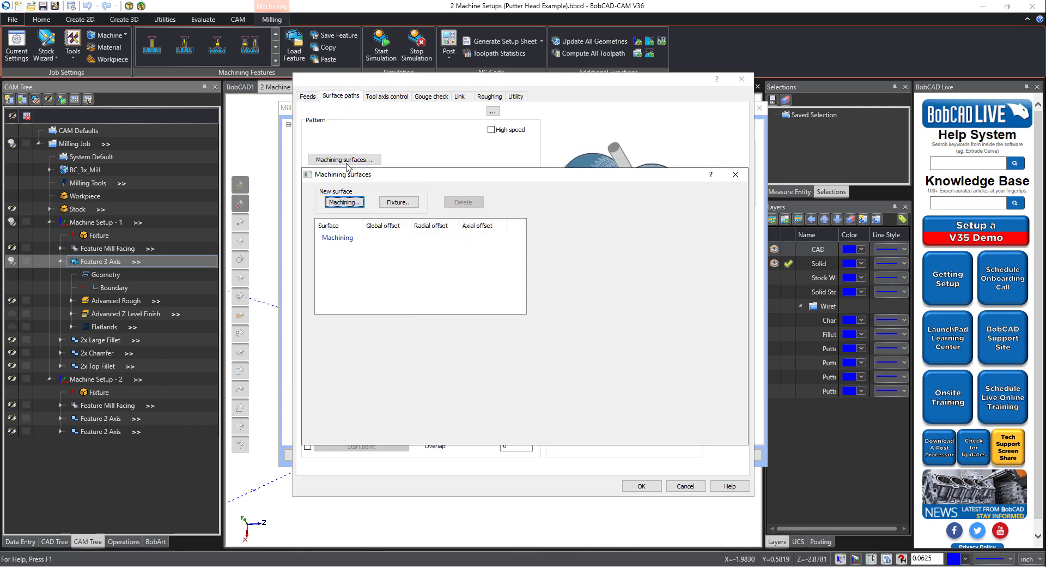
{"action": "left_click", "coordinate": [681, 434]}
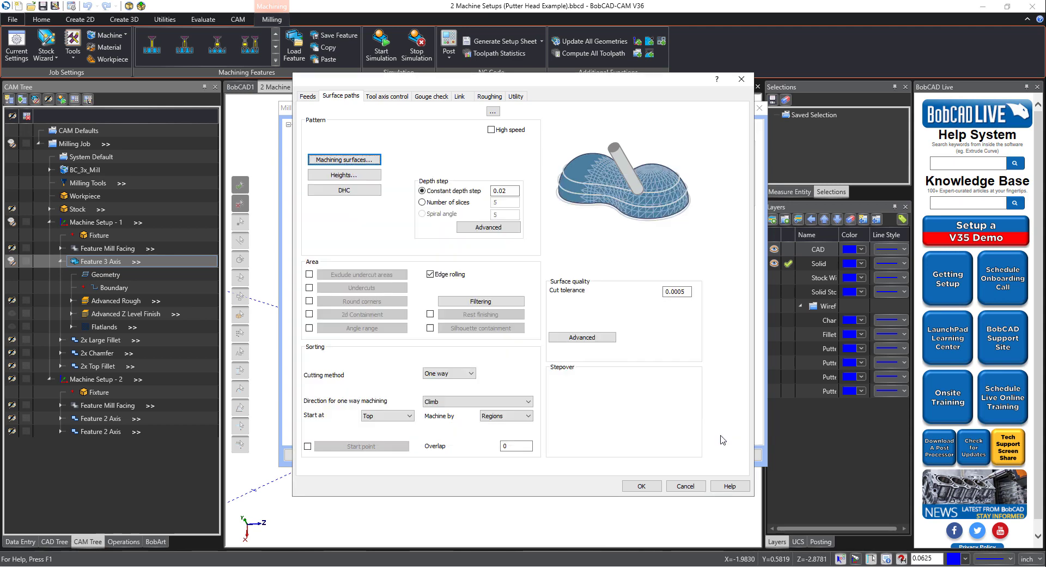
{"action": "left_click", "coordinate": [369, 175]}
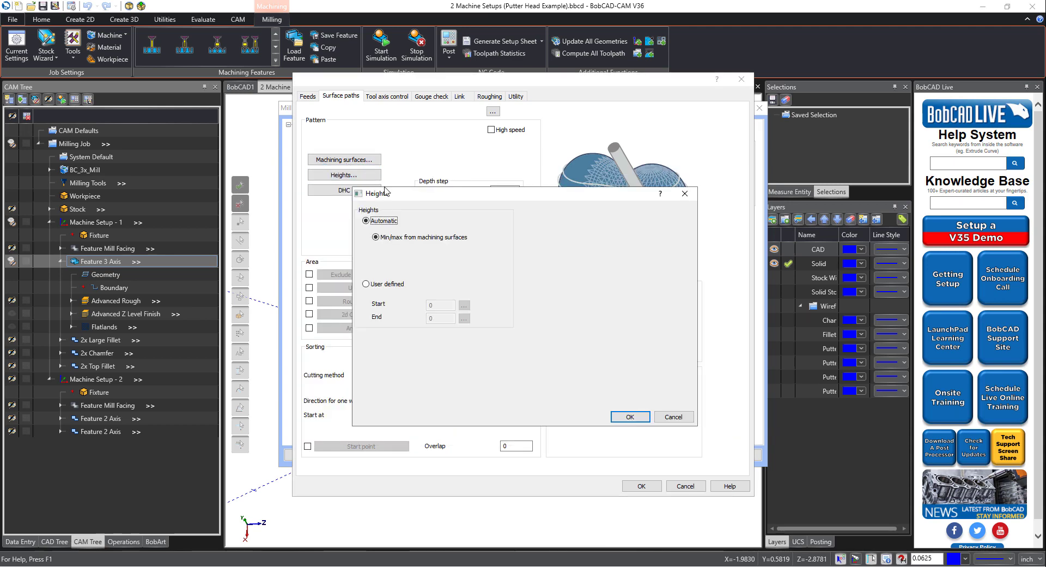
{"action": "left_click", "coordinate": [663, 418]}
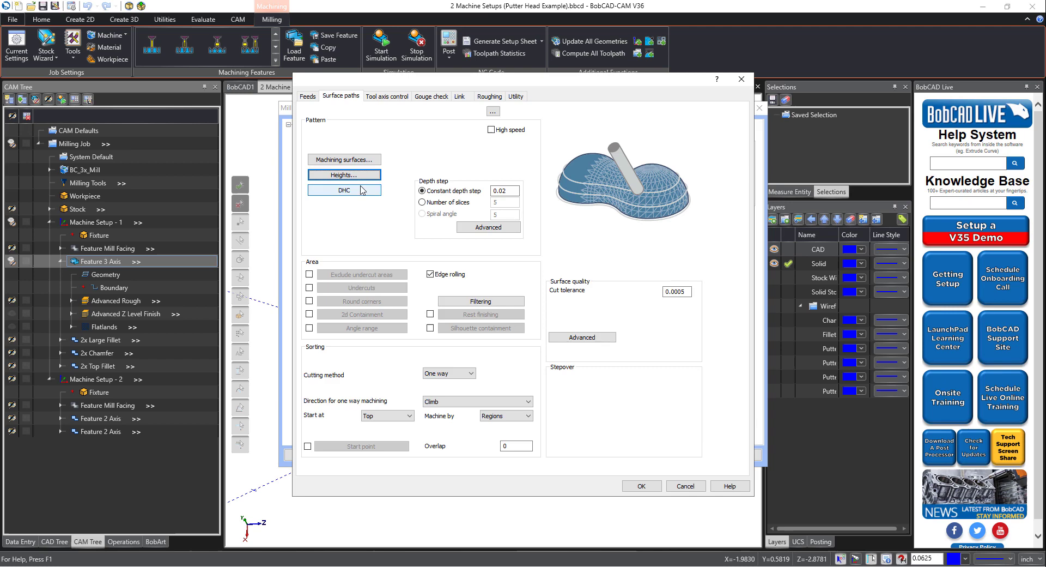
{"action": "left_click", "coordinate": [361, 190]}
{"action": "left_click", "coordinate": [352, 216]}
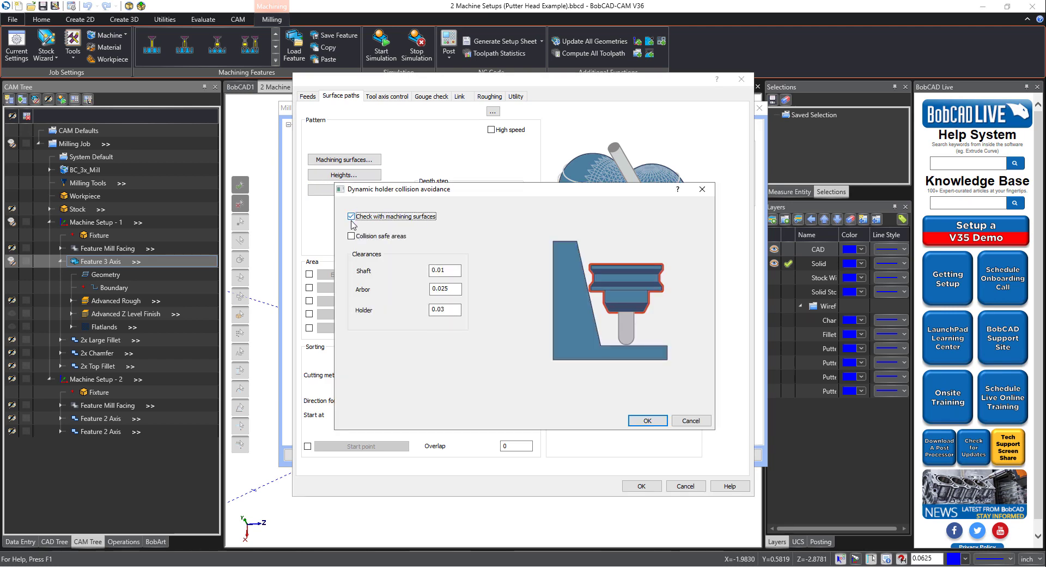
{"action": "left_click", "coordinate": [677, 422]}
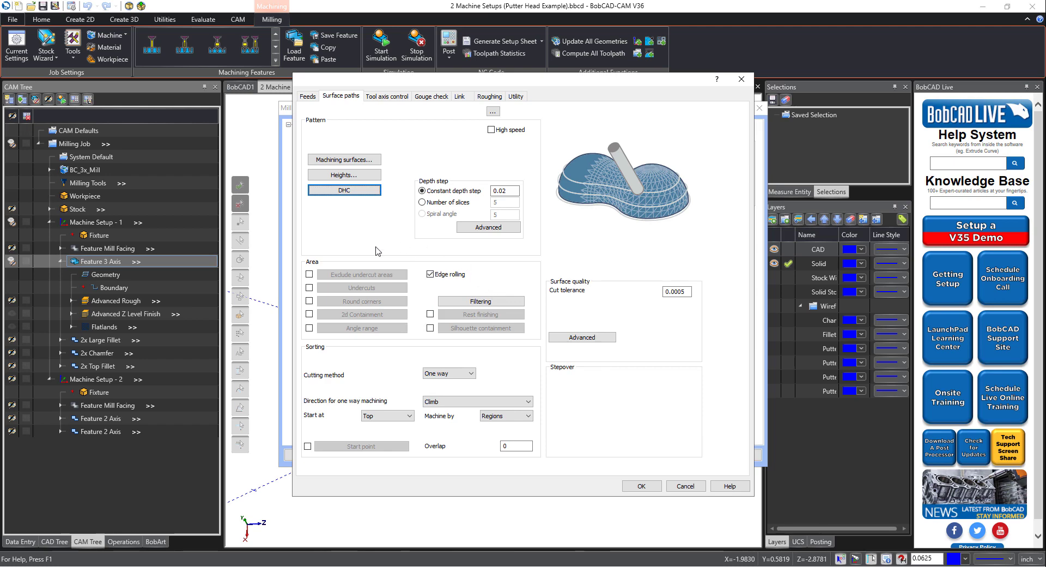
{"action": "left_click", "coordinate": [309, 275]}
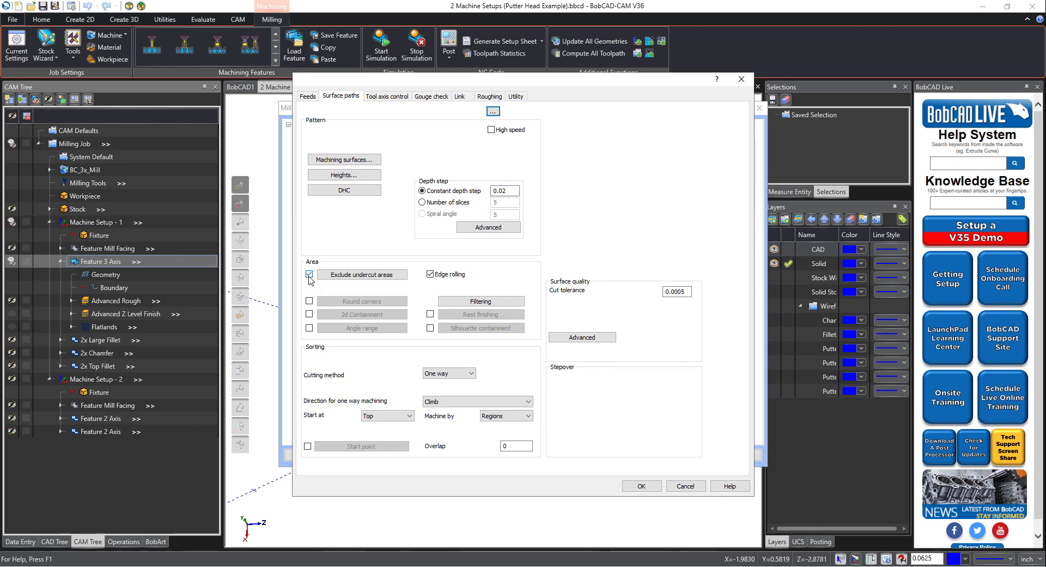
Step: Try undercut, round corners, 2D containment and angle range options, leaving all of them off
{"action": "left_click", "coordinate": [309, 276]}
{"action": "left_click", "coordinate": [309, 288]}
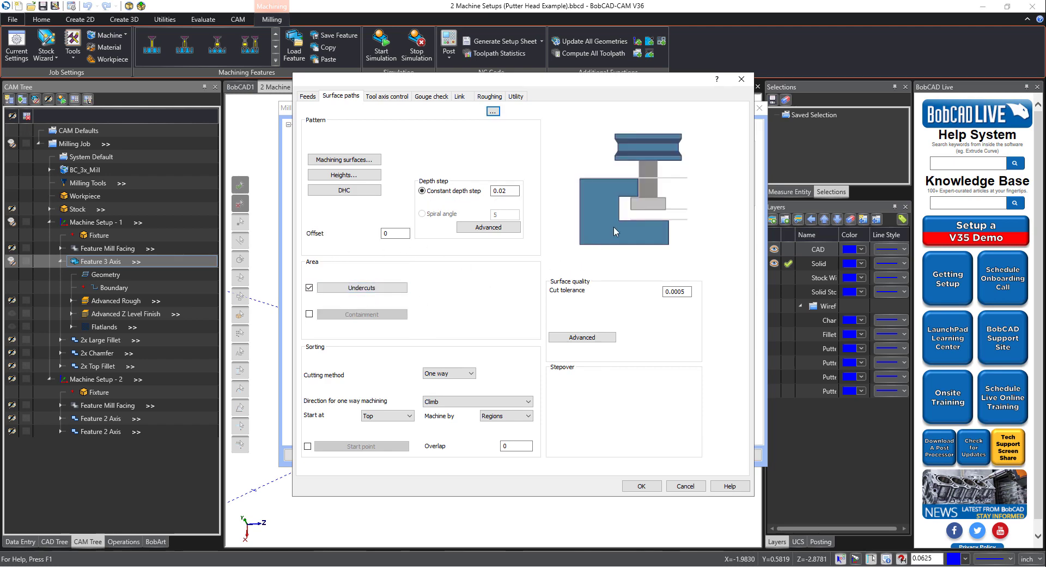
{"action": "left_click", "coordinate": [309, 288]}
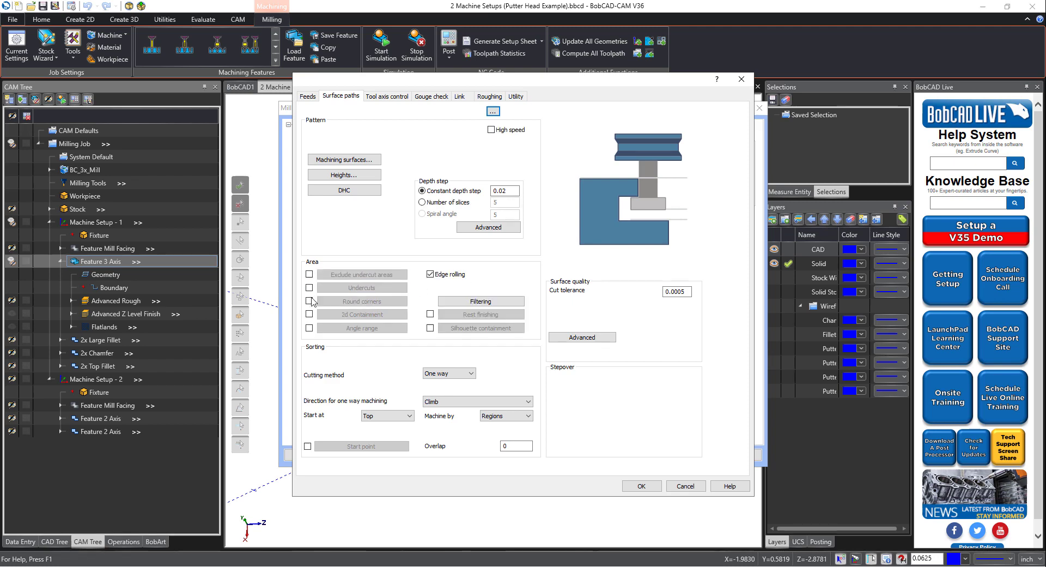
{"action": "left_click", "coordinate": [309, 301]}
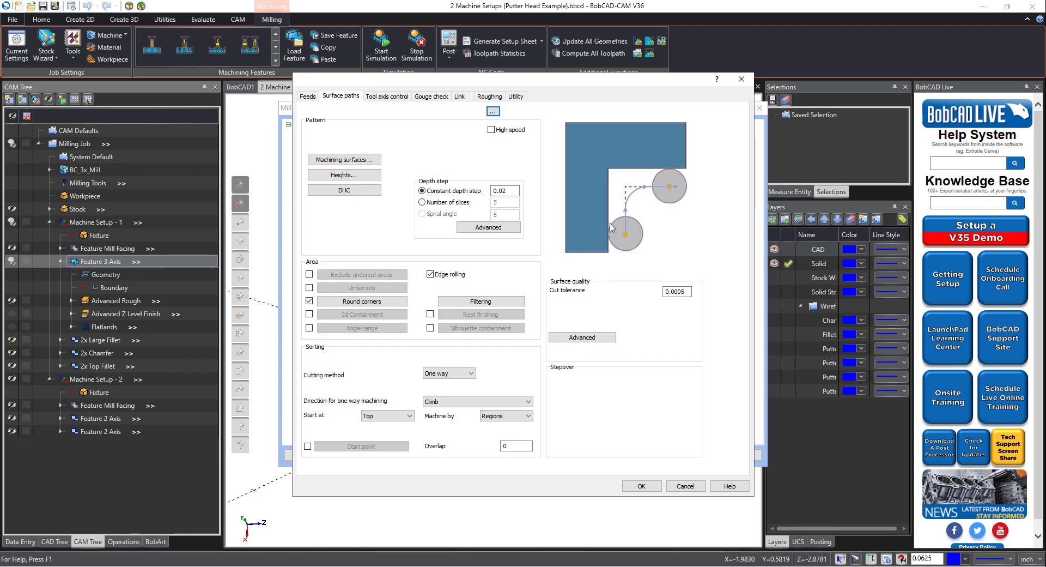
{"action": "left_click", "coordinate": [309, 300]}
{"action": "left_click", "coordinate": [309, 314]}
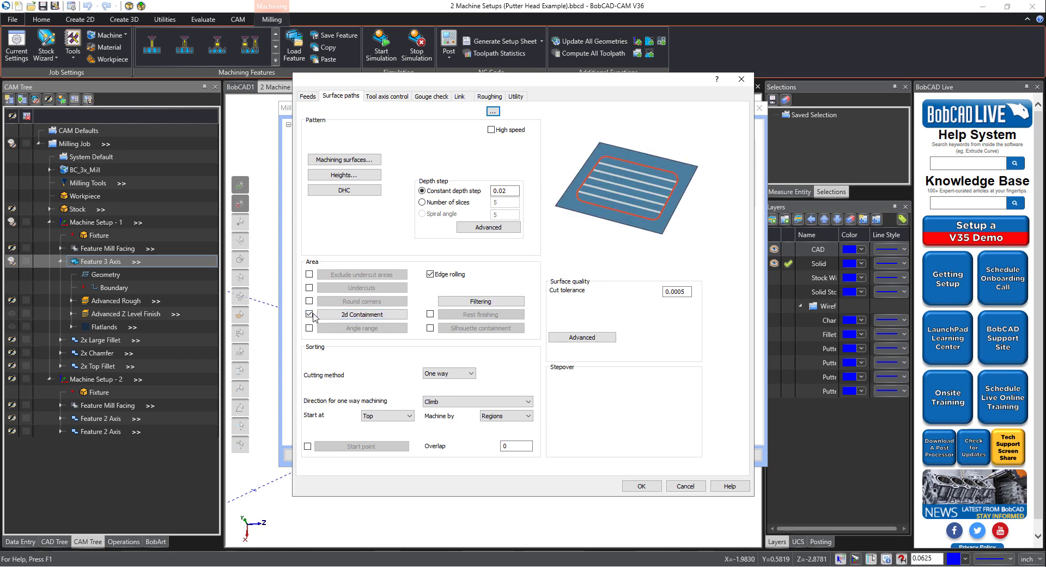
{"action": "left_click", "coordinate": [309, 314]}
{"action": "left_click", "coordinate": [309, 328]}
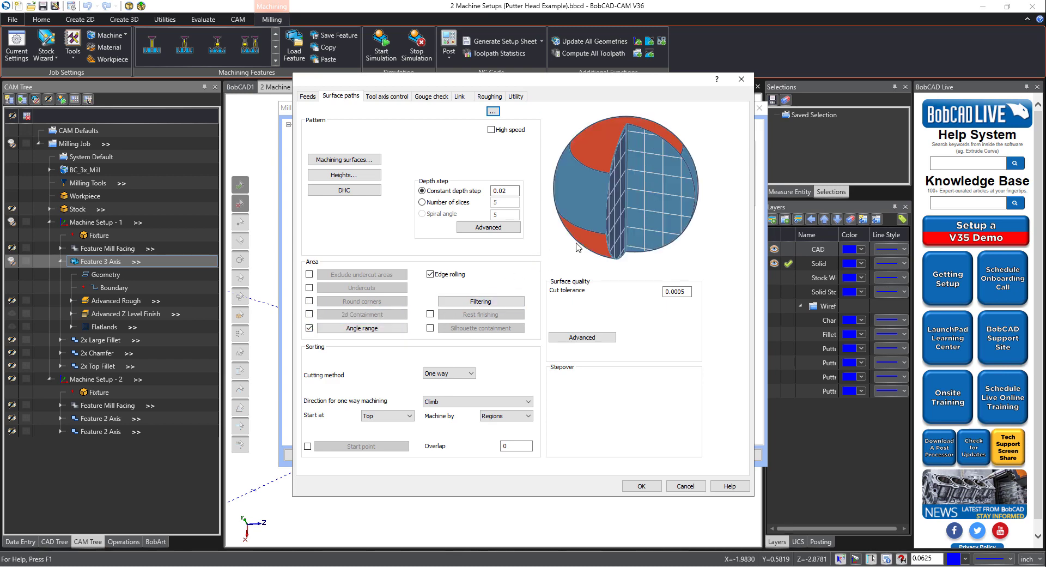
{"action": "left_click", "coordinate": [310, 328]}
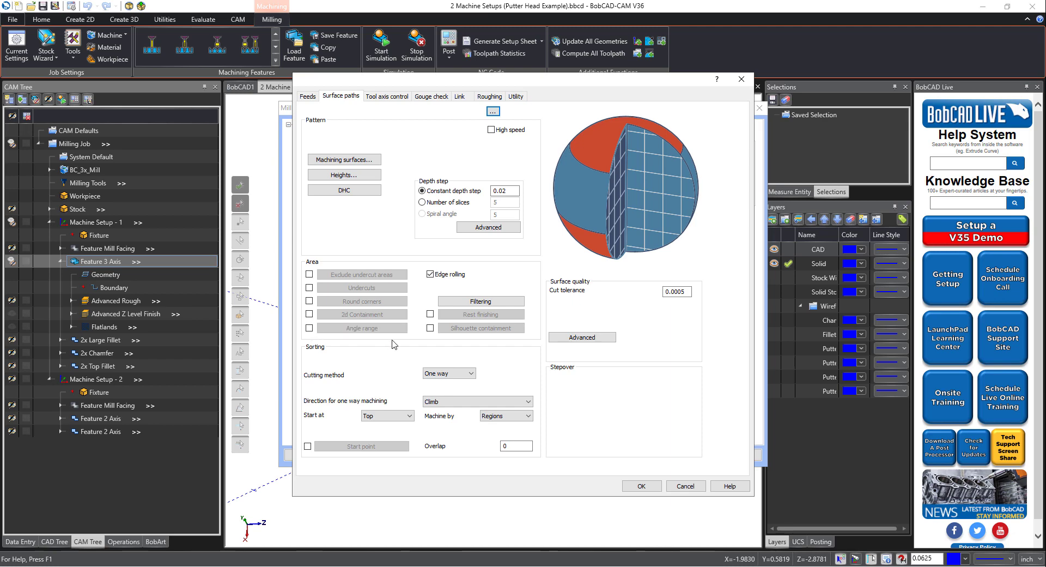
Step: Change the cutting method from One way to Zigzag, then to Spiral
{"action": "left_click", "coordinate": [460, 373]}
{"action": "left_click", "coordinate": [461, 385]}
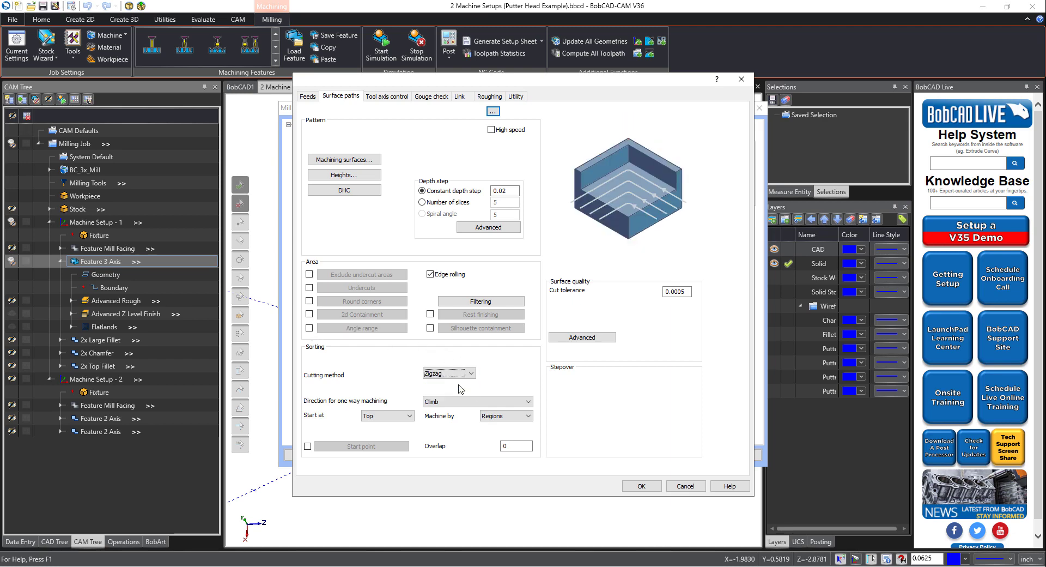
{"action": "left_click", "coordinate": [461, 372]}
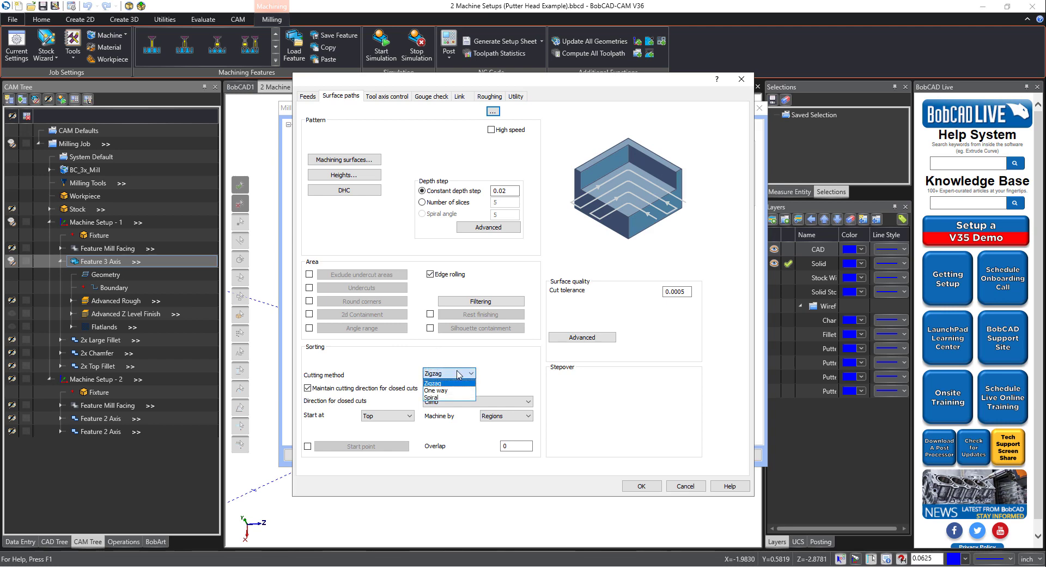
{"action": "left_click", "coordinate": [459, 401]}
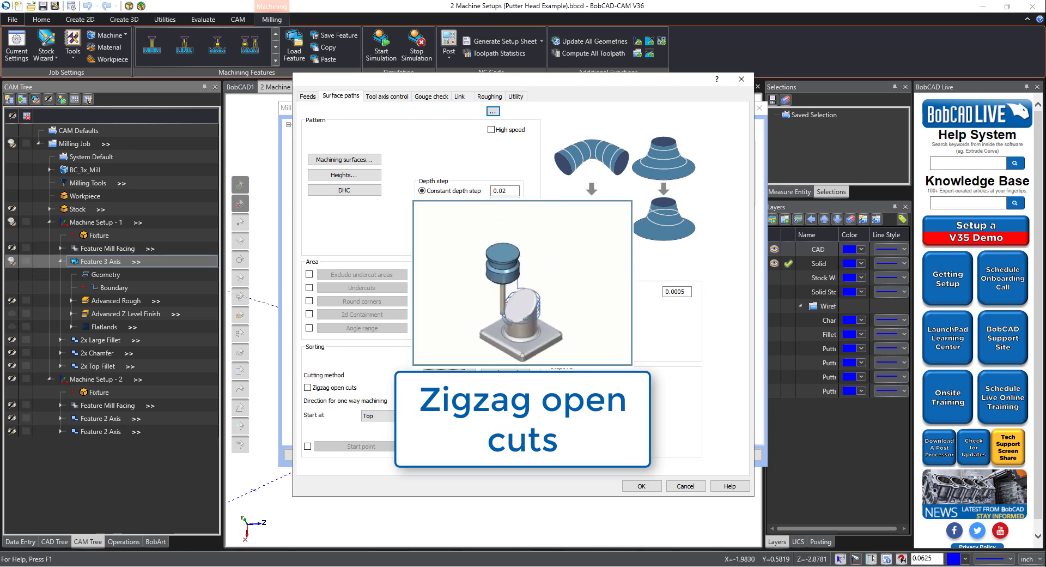
Step: Look over tool axis direction options and Gouge check tool clearances, keeping Cylindric and no changes
{"action": "left_click", "coordinate": [389, 99]}
{"action": "left_click", "coordinate": [454, 114]}
{"action": "left_click", "coordinate": [626, 364]}
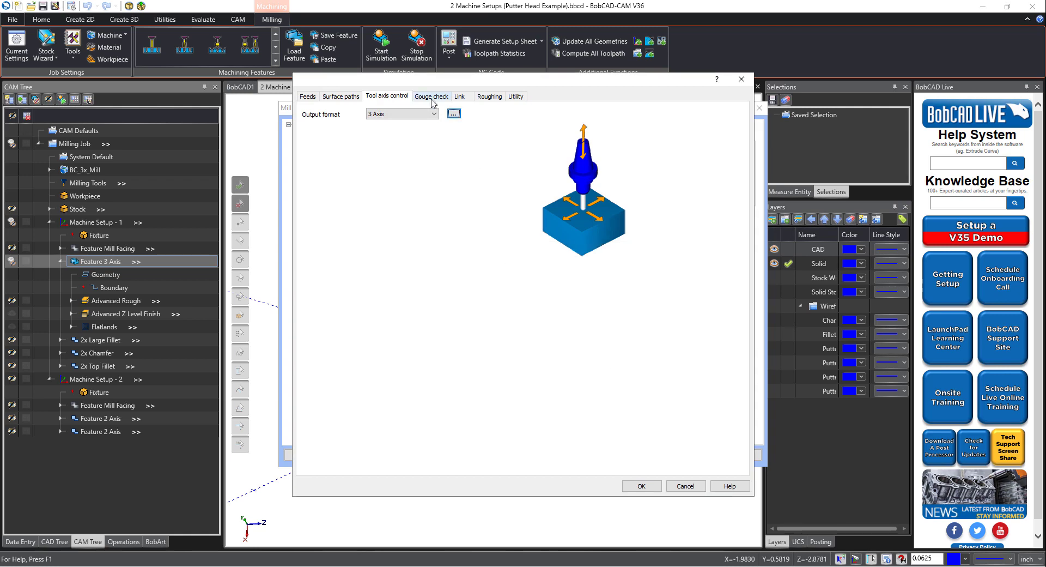
{"action": "left_click", "coordinate": [432, 97]}
{"action": "left_click", "coordinate": [468, 390]}
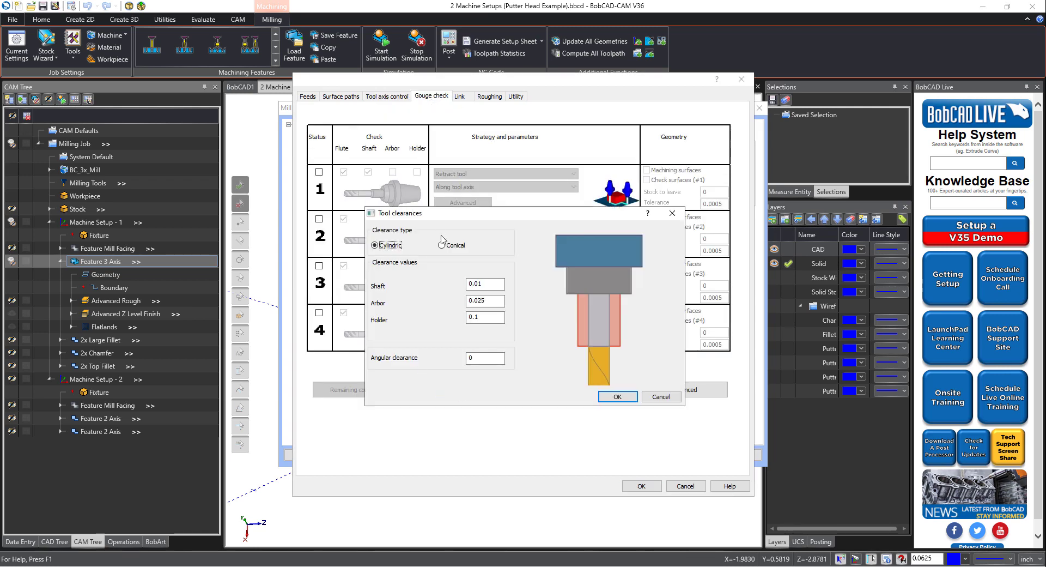
{"action": "left_click", "coordinate": [441, 246]}
{"action": "left_click", "coordinate": [375, 246]}
{"action": "left_click", "coordinate": [488, 358]}
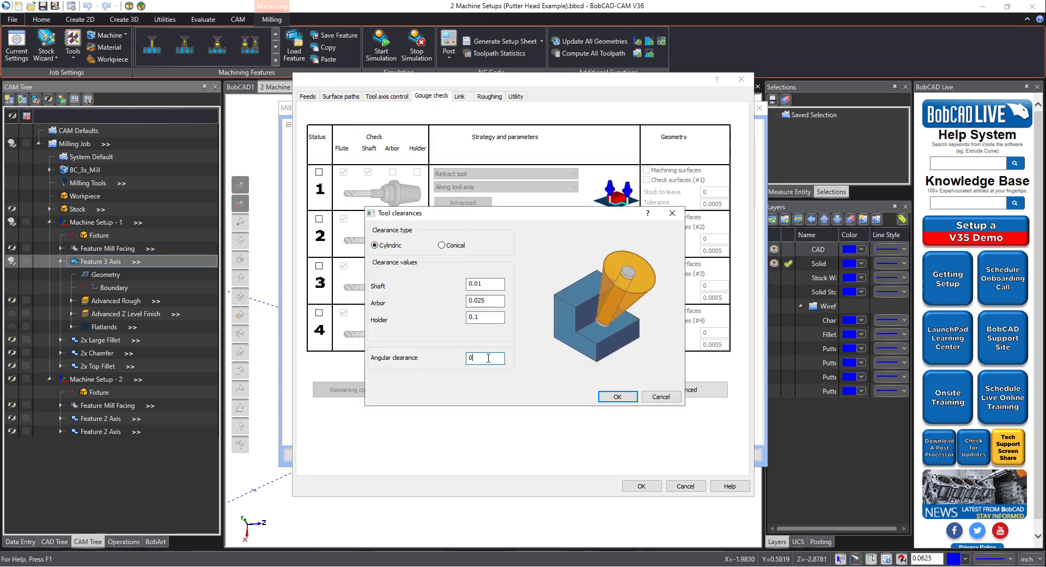
{"action": "left_click", "coordinate": [661, 396]}
Step: Review the advanced gouge checking link options, discard them, and move to the Link settings
{"action": "left_click", "coordinate": [706, 389]}
{"action": "left_click", "coordinate": [359, 215]}
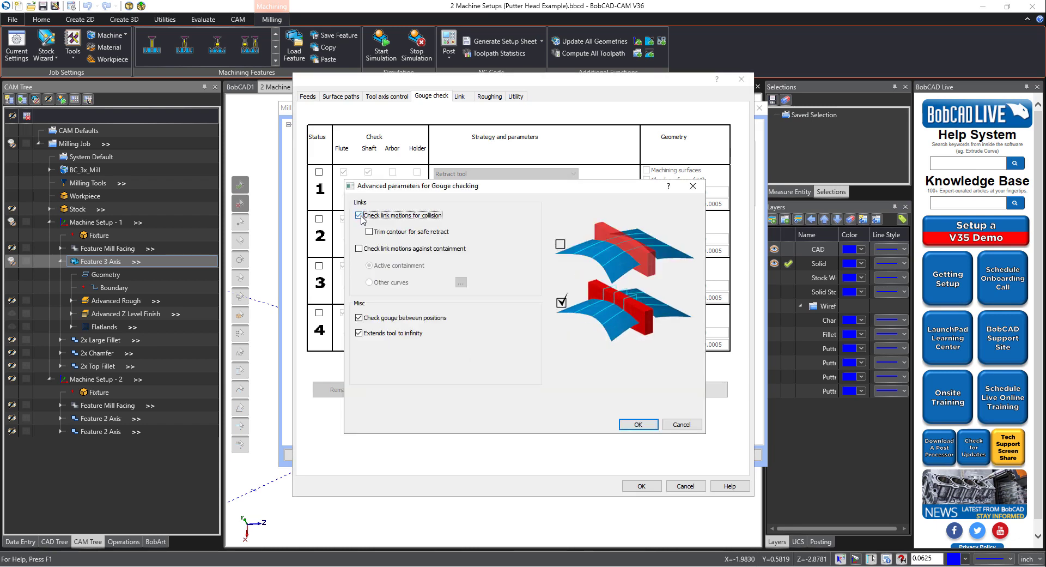
{"action": "left_click", "coordinate": [369, 232]}
{"action": "left_click", "coordinate": [359, 249]}
{"action": "left_click", "coordinate": [681, 424]}
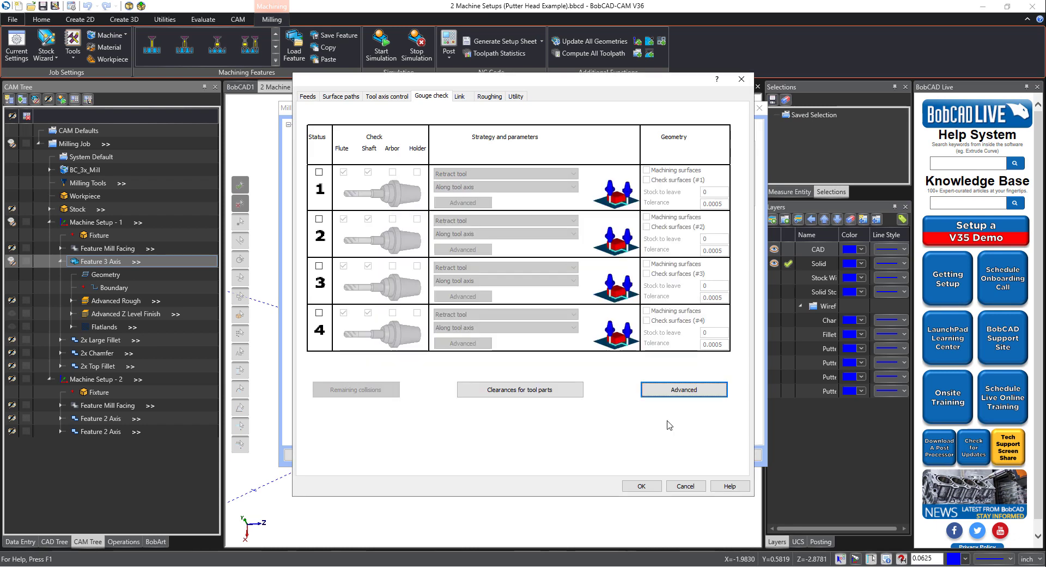
{"action": "left_click", "coordinate": [459, 97]}
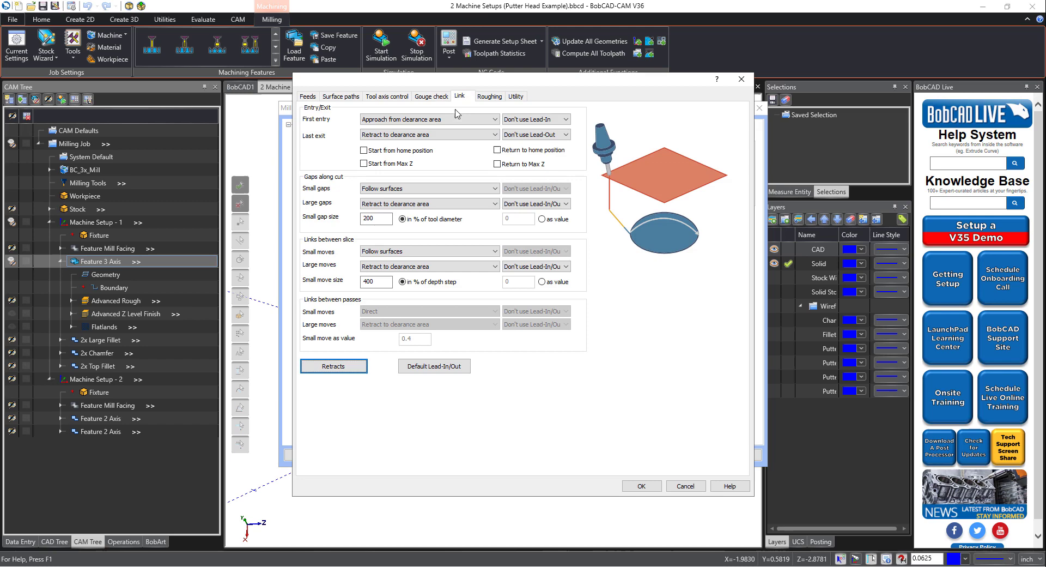
Step: Set first entry to Approach from clearance area, starting from the home position
{"action": "left_click", "coordinate": [452, 119]}
{"action": "left_click", "coordinate": [443, 137]}
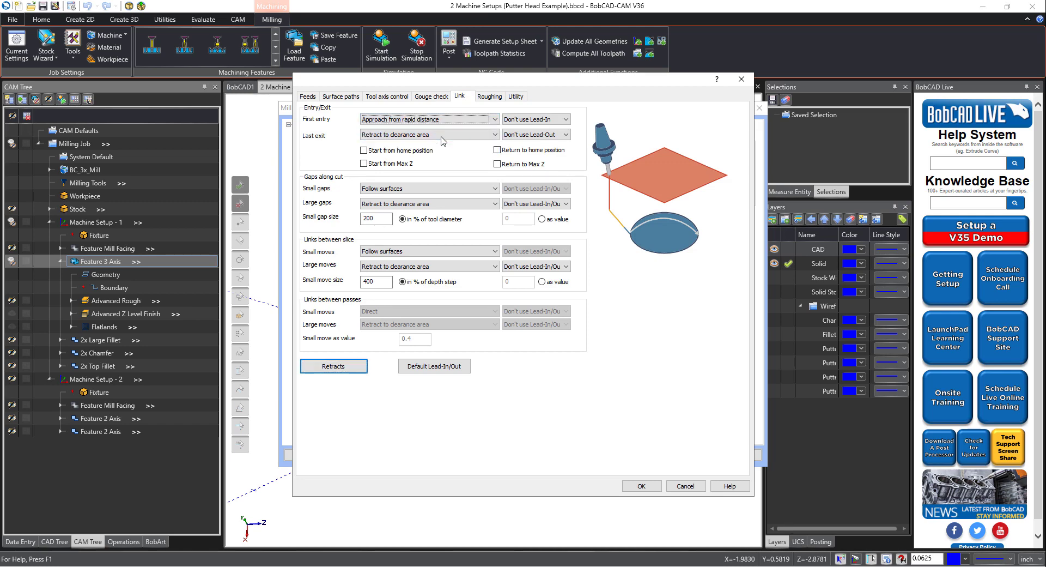
{"action": "left_click", "coordinate": [441, 123]}
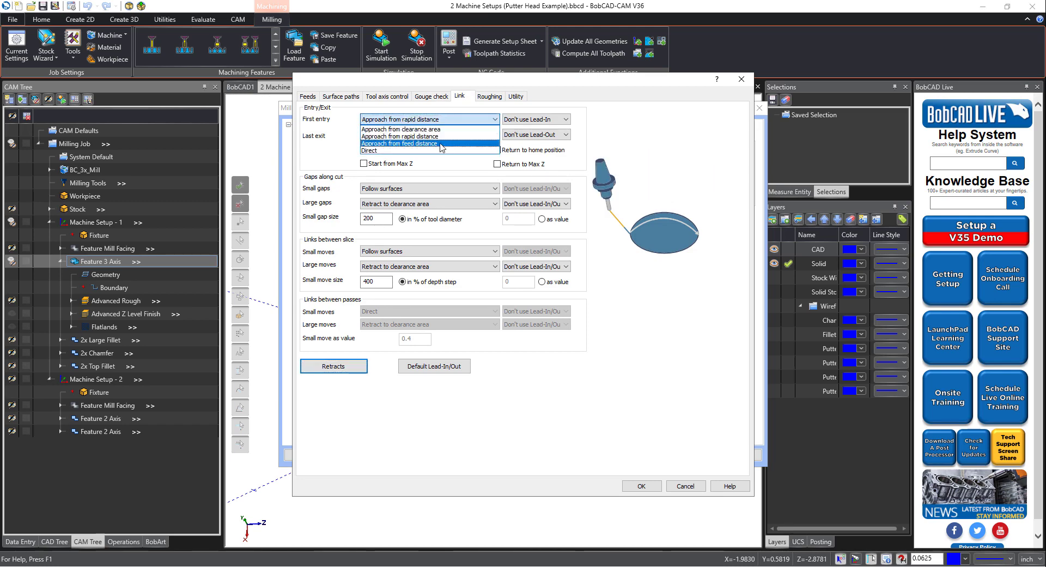
{"action": "left_click", "coordinate": [441, 144]}
{"action": "left_click", "coordinate": [442, 121]}
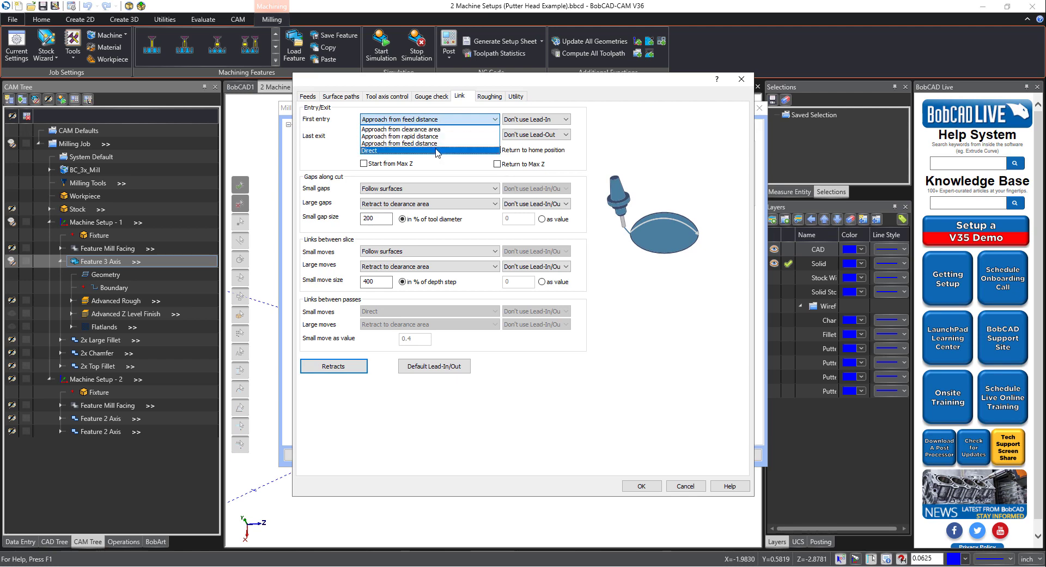
{"action": "left_click", "coordinate": [436, 151]}
{"action": "left_click", "coordinate": [436, 120]}
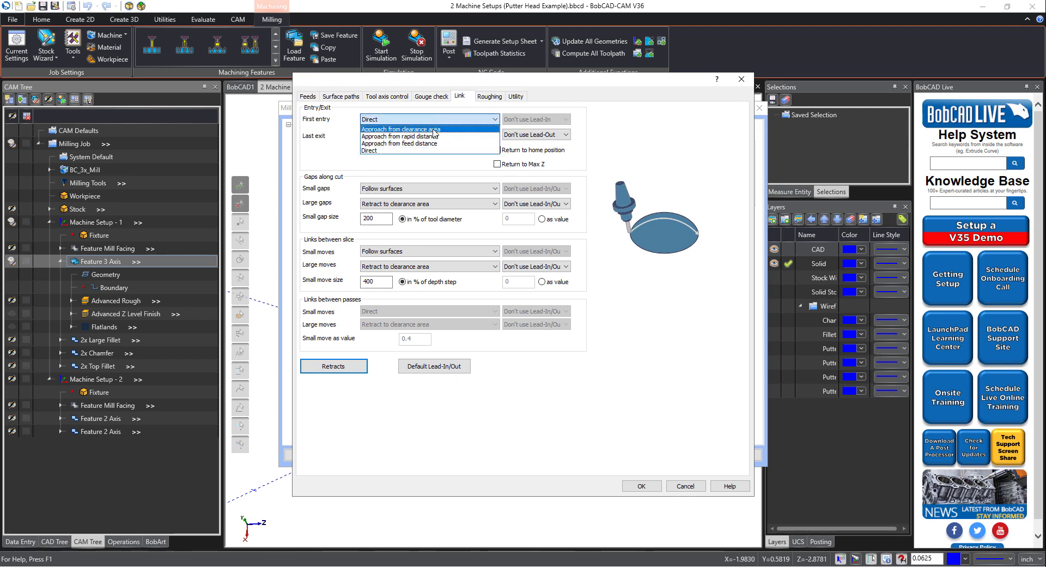
{"action": "left_click", "coordinate": [434, 131]}
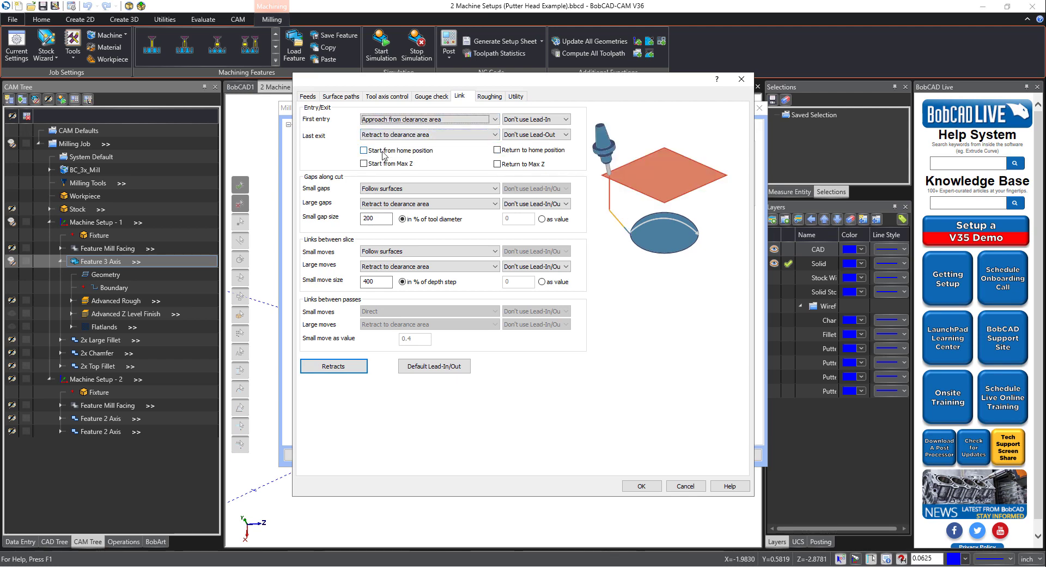
{"action": "left_click", "coordinate": [364, 151]}
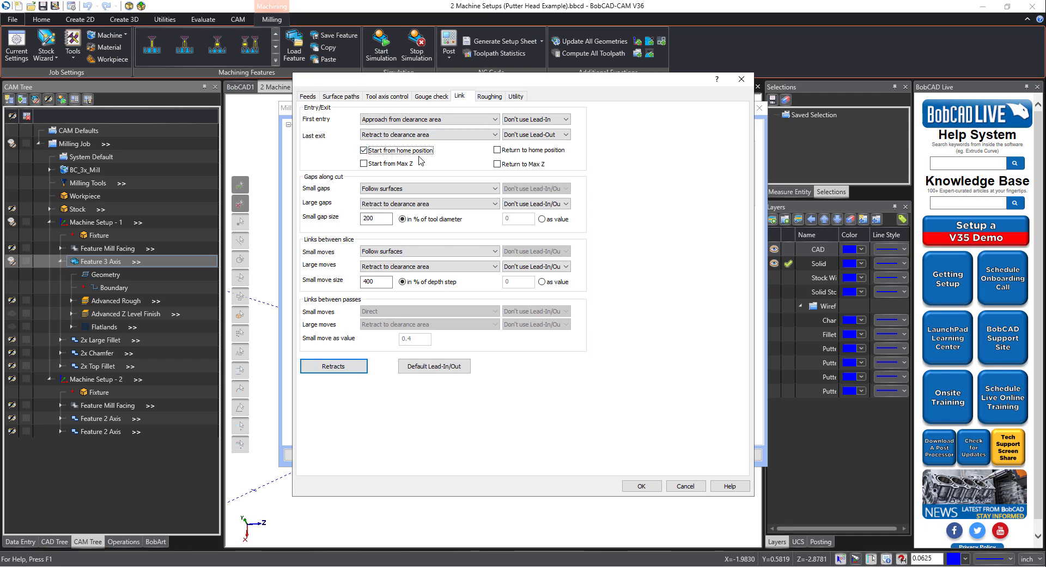
{"action": "left_click", "coordinate": [347, 369]}
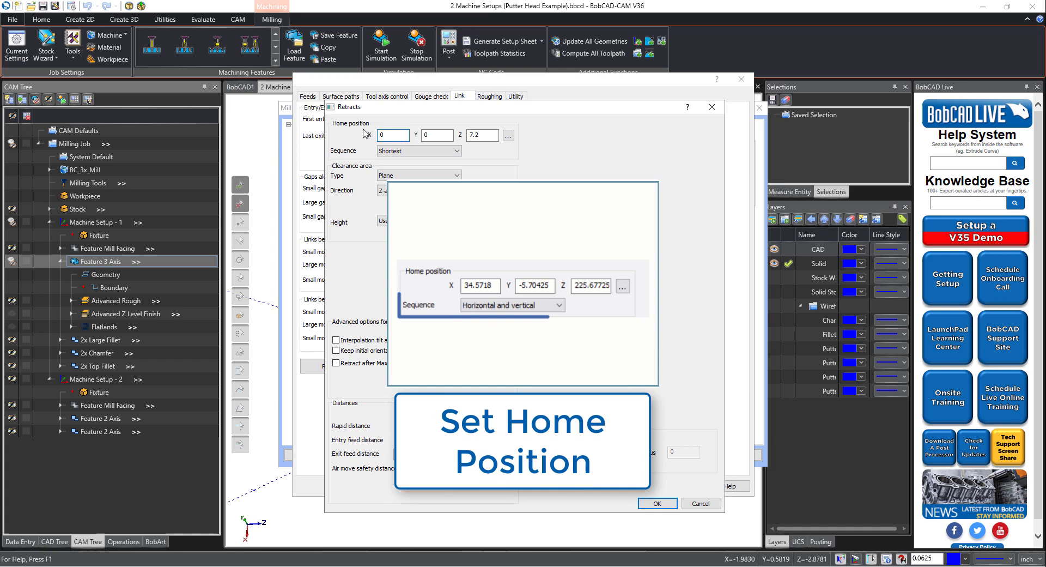
Step: Set the home position to X 3, Y 3, Z 7.2
{"action": "double_click", "coordinate": [390, 135]}
{"action": "type", "text": "3"}
{"action": "double_click", "coordinate": [437, 134]}
{"action": "type", "text": "3"}
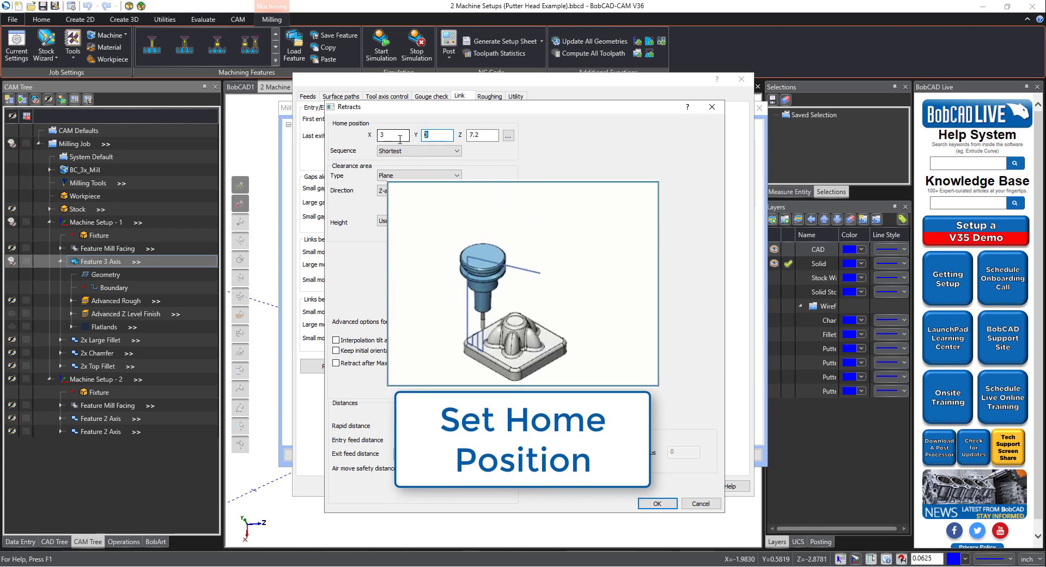
{"action": "left_click", "coordinate": [482, 137]}
Step: Keep the Shortest home sequence and Z-axis clearance plane direction, then accept the retracts
{"action": "left_click", "coordinate": [428, 150]}
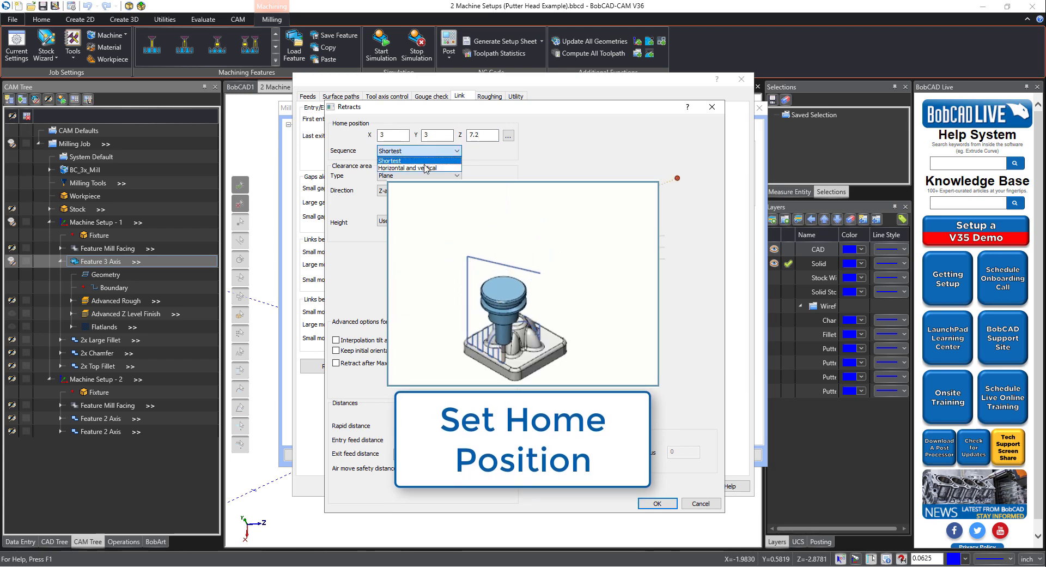
{"action": "left_click", "coordinate": [425, 163]}
{"action": "left_click", "coordinate": [427, 151]}
{"action": "left_click", "coordinate": [415, 158]}
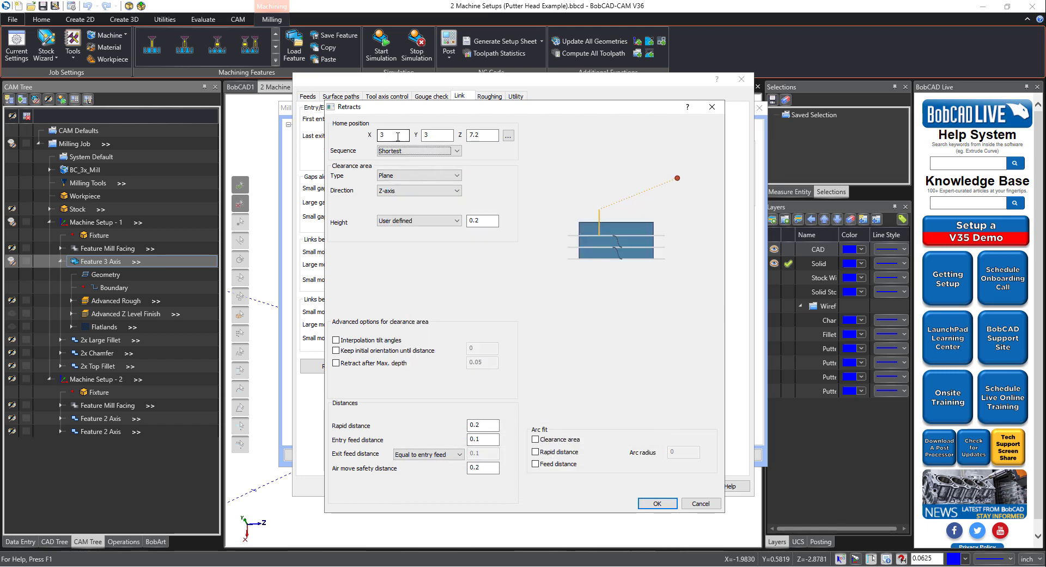
{"action": "left_click", "coordinate": [414, 190]}
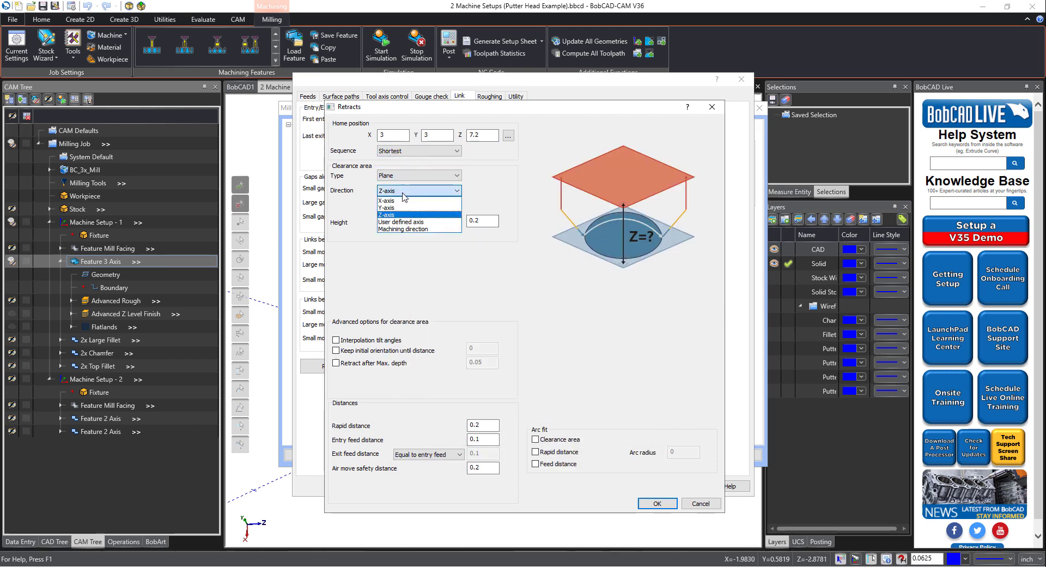
{"action": "left_click", "coordinate": [402, 208]}
{"action": "left_click", "coordinate": [405, 191]}
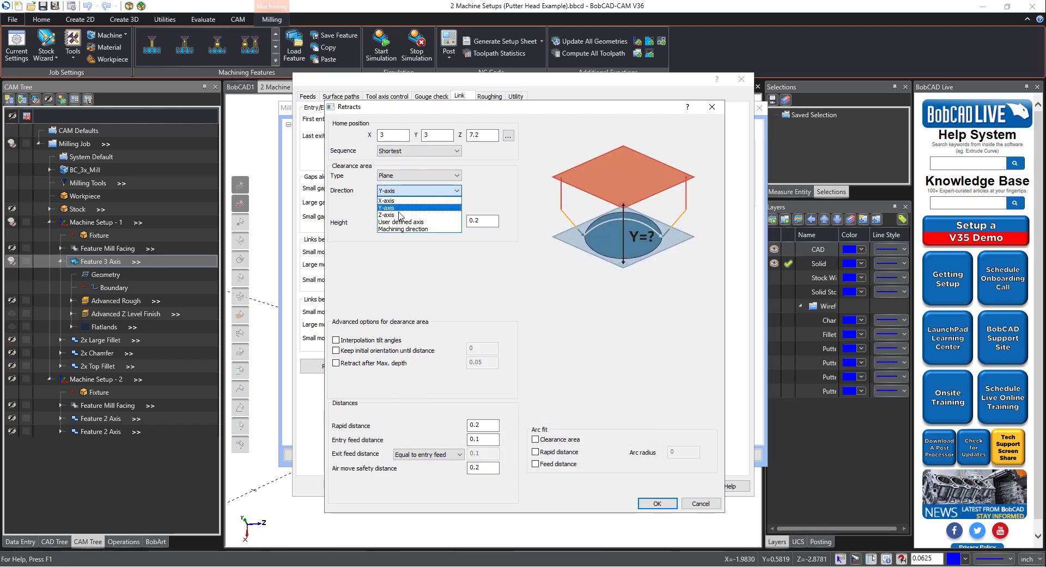
{"action": "left_click", "coordinate": [399, 215]}
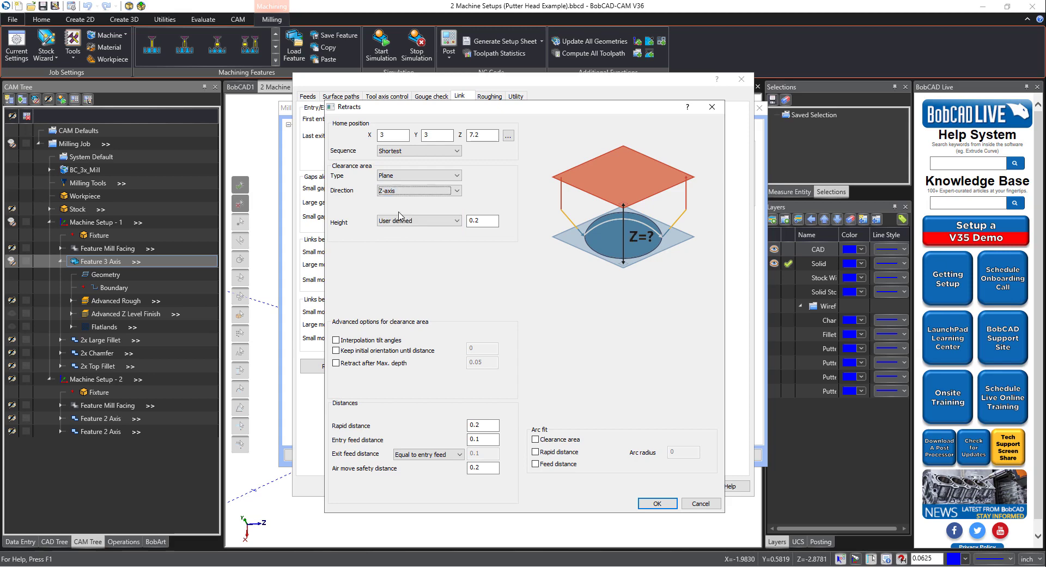
{"action": "left_click", "coordinate": [488, 222]}
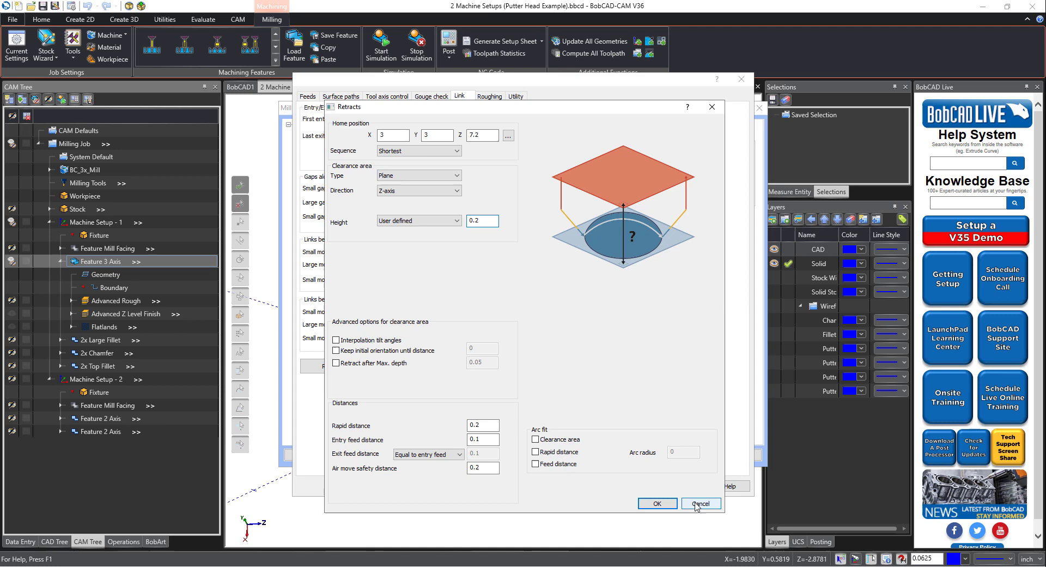
{"action": "left_click", "coordinate": [657, 503]}
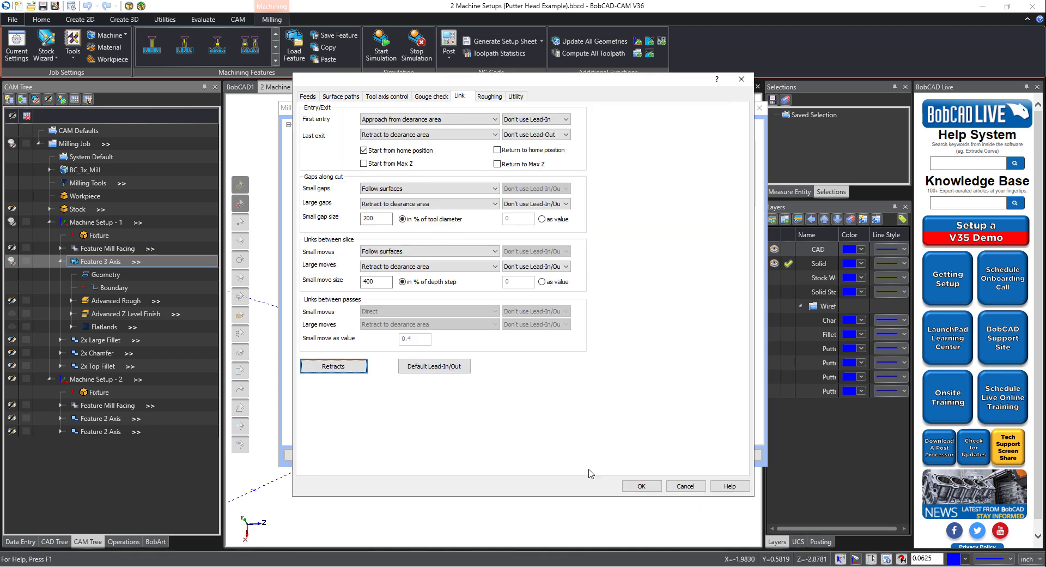
{"action": "left_click", "coordinate": [534, 119]}
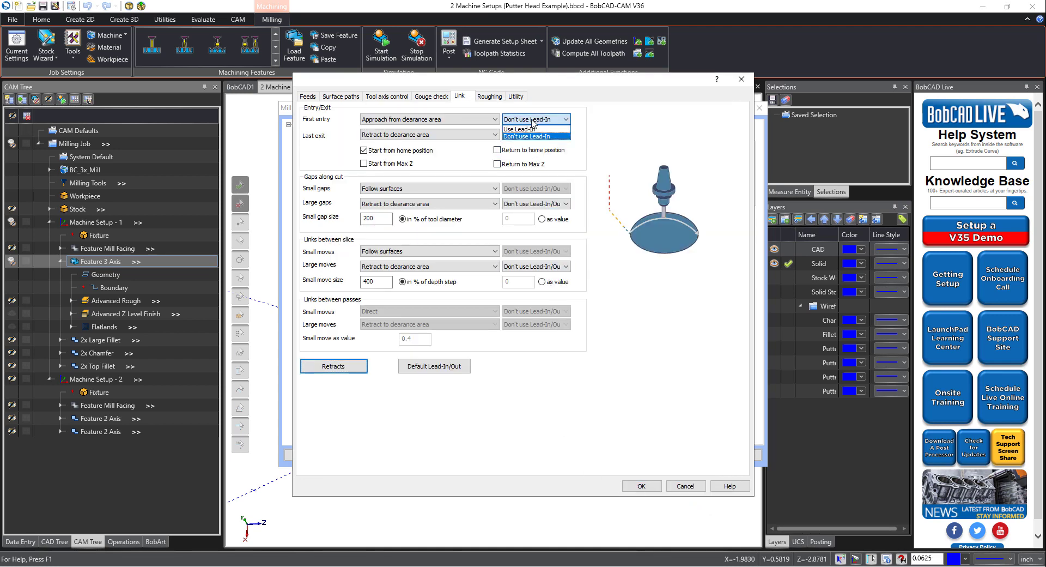
{"action": "left_click", "coordinate": [528, 129]}
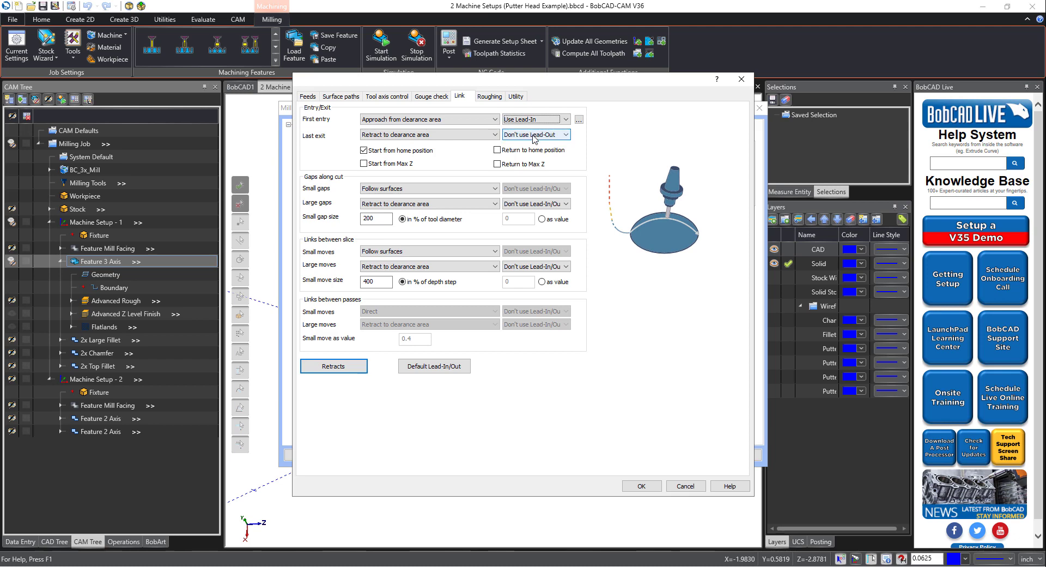
{"action": "left_click", "coordinate": [580, 120]}
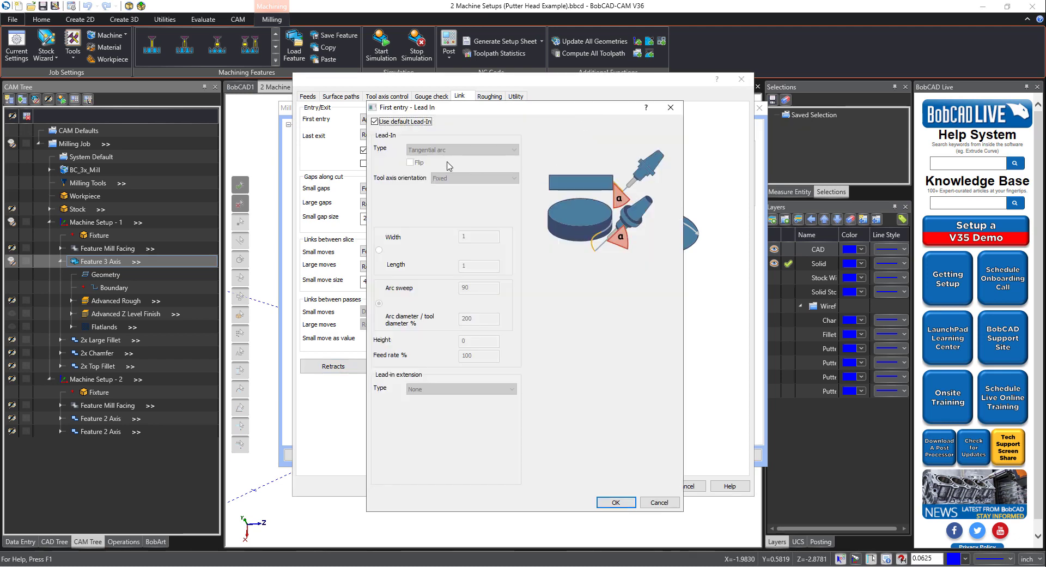
{"action": "left_click", "coordinate": [375, 121]}
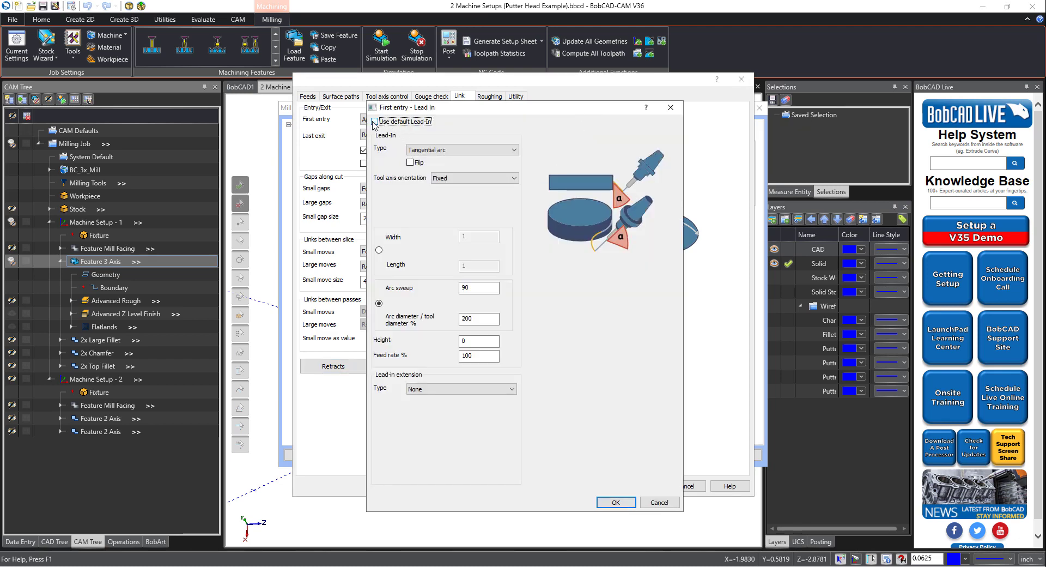
{"action": "left_click", "coordinate": [488, 150]}
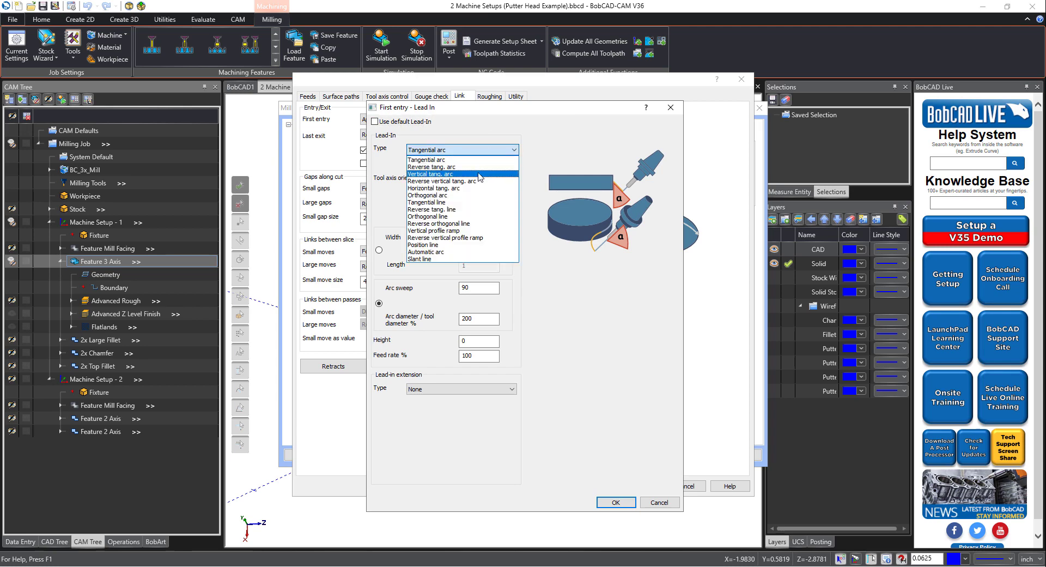
{"action": "left_click", "coordinate": [479, 167]}
{"action": "left_click", "coordinate": [480, 150]}
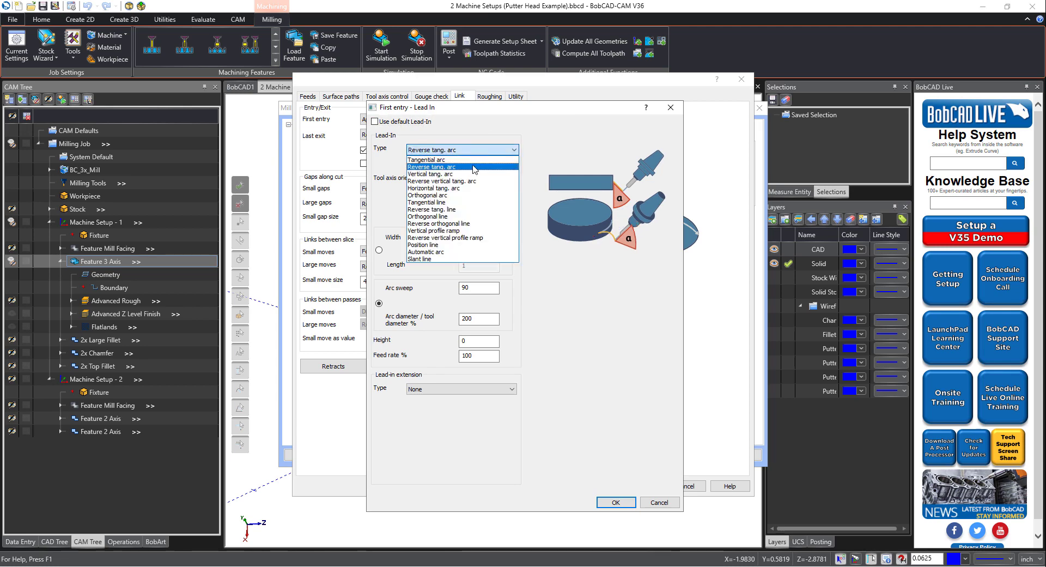
{"action": "left_click", "coordinate": [469, 174]}
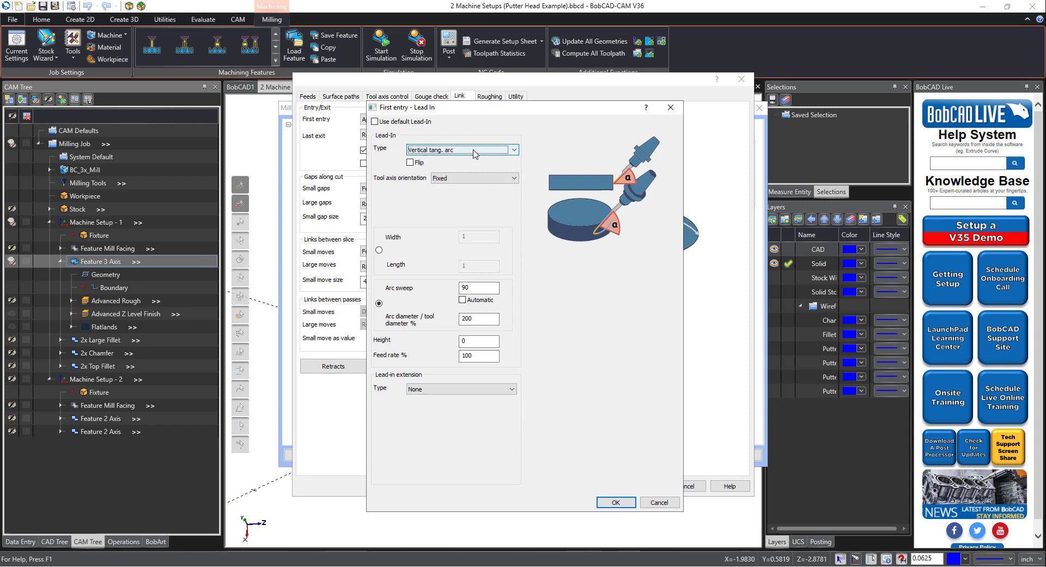
{"action": "left_click", "coordinate": [479, 150]}
{"action": "left_click", "coordinate": [470, 203]}
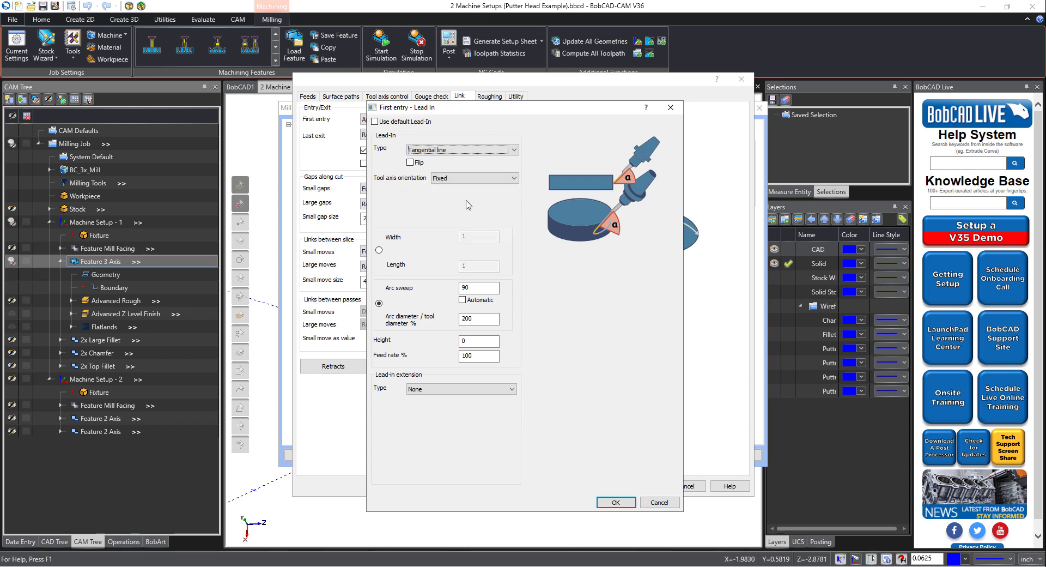
{"action": "left_click", "coordinate": [476, 152]}
{"action": "left_click", "coordinate": [470, 222]}
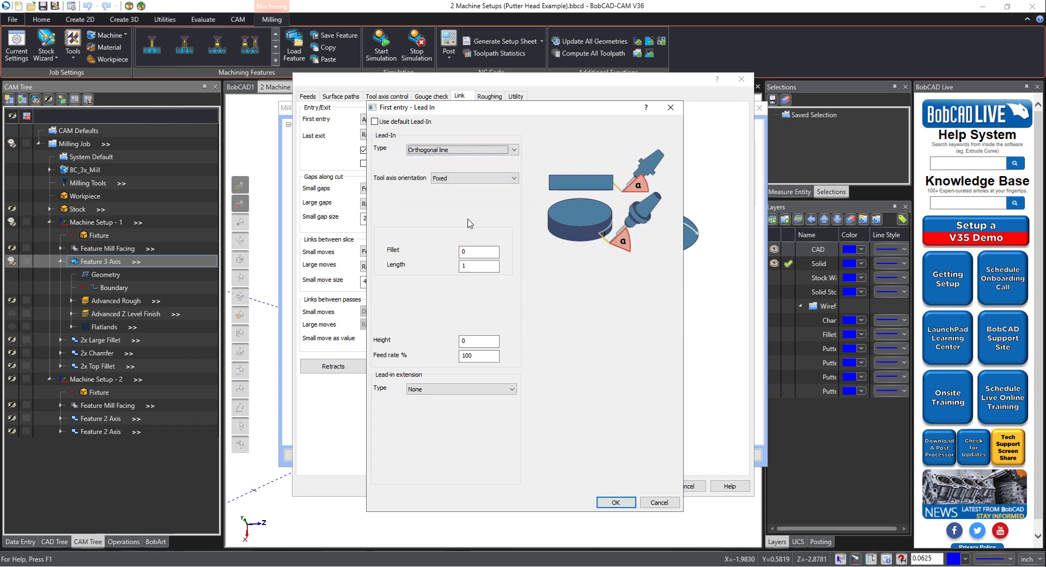
{"action": "left_click", "coordinate": [474, 150]}
{"action": "left_click", "coordinate": [470, 234]}
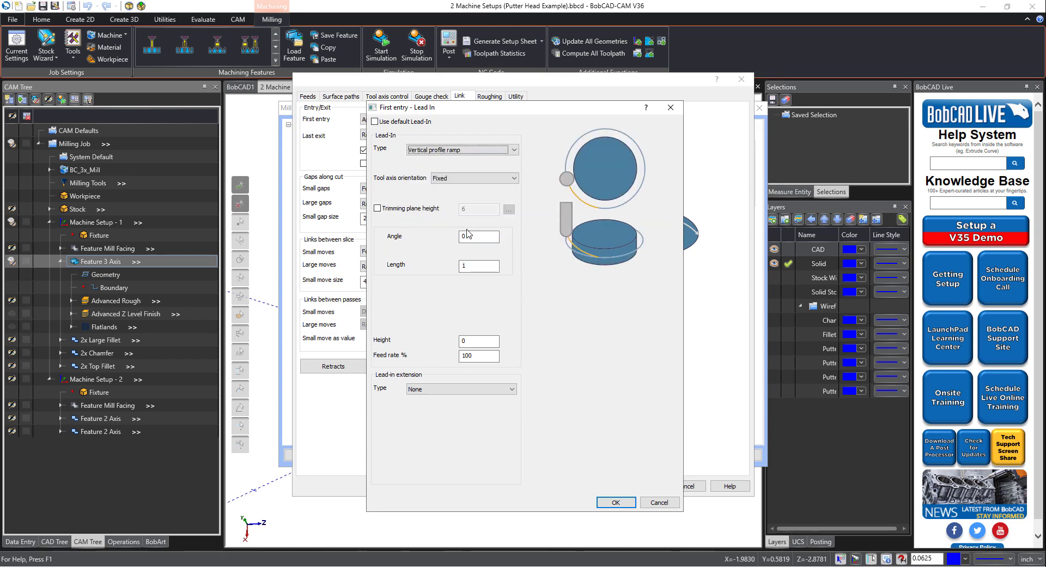
{"action": "left_click", "coordinate": [656, 506]}
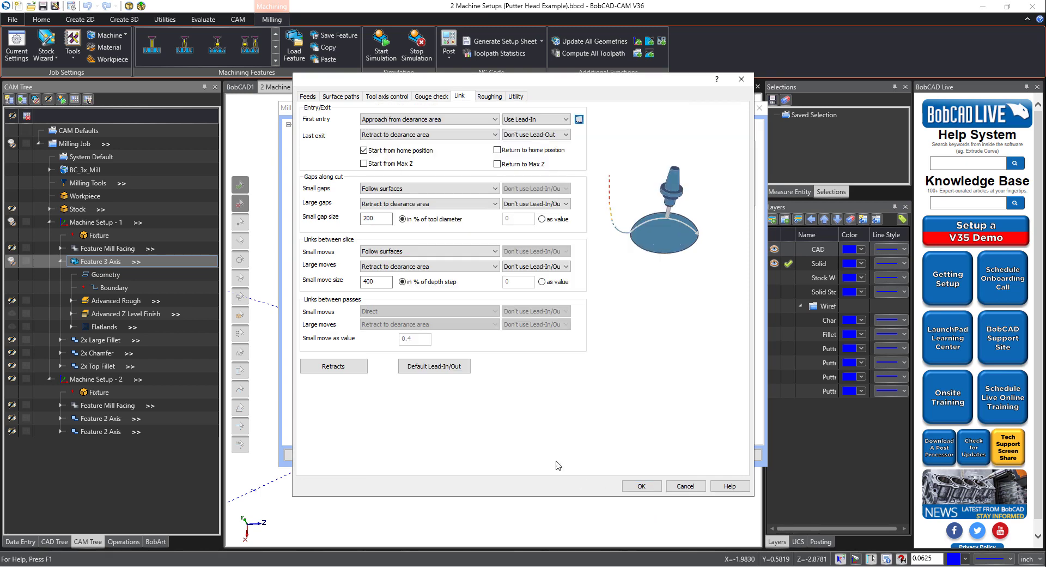
Step: Enable Stock definition on Roughing, reviewing its expand/shrink parameters without keeping changes
{"action": "left_click", "coordinate": [490, 97]}
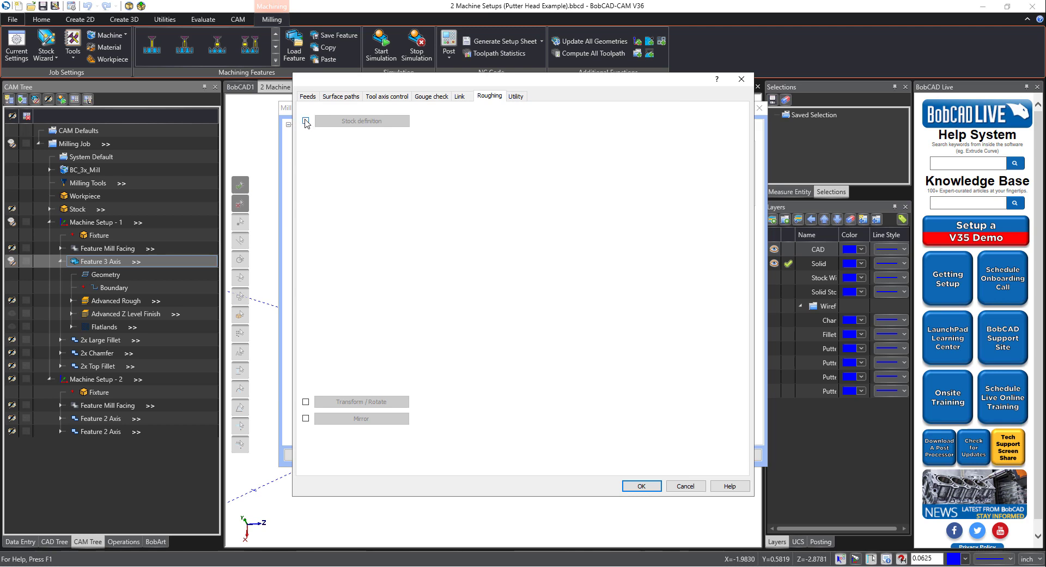
{"action": "left_click", "coordinate": [306, 121]}
{"action": "left_click", "coordinate": [350, 122]}
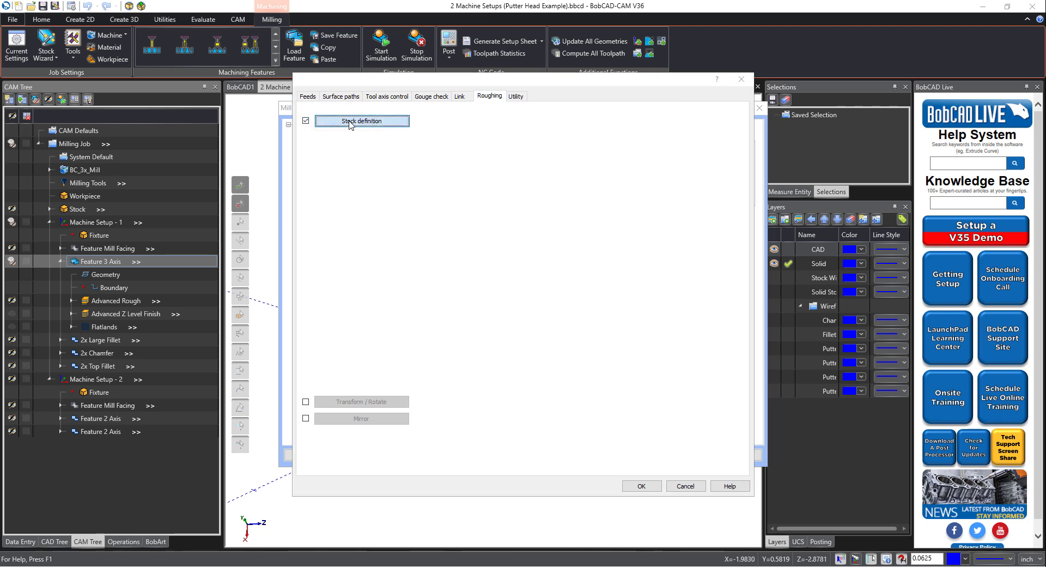
{"action": "left_click", "coordinate": [475, 240]}
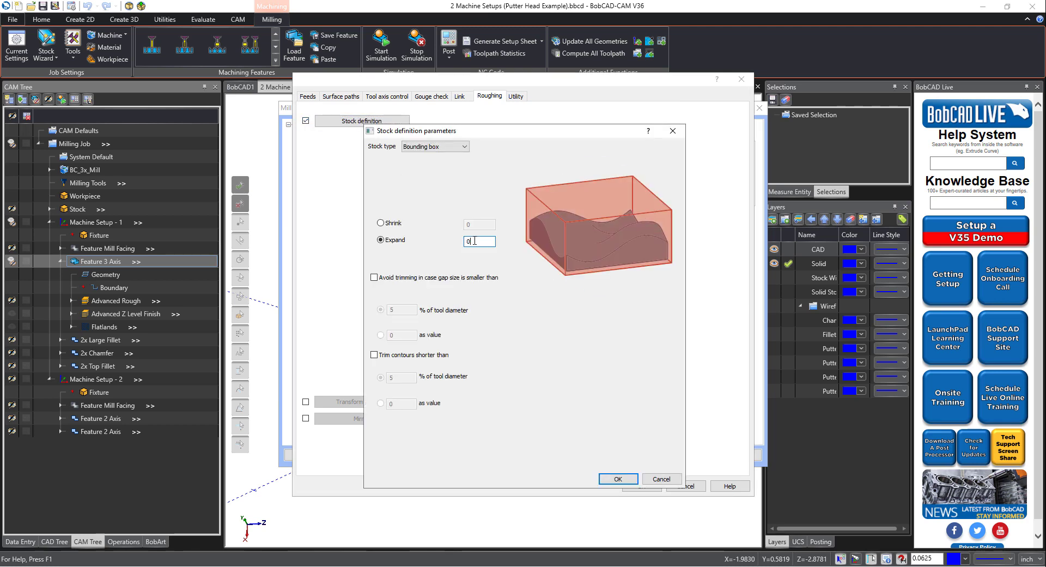
{"action": "left_click", "coordinate": [380, 223]}
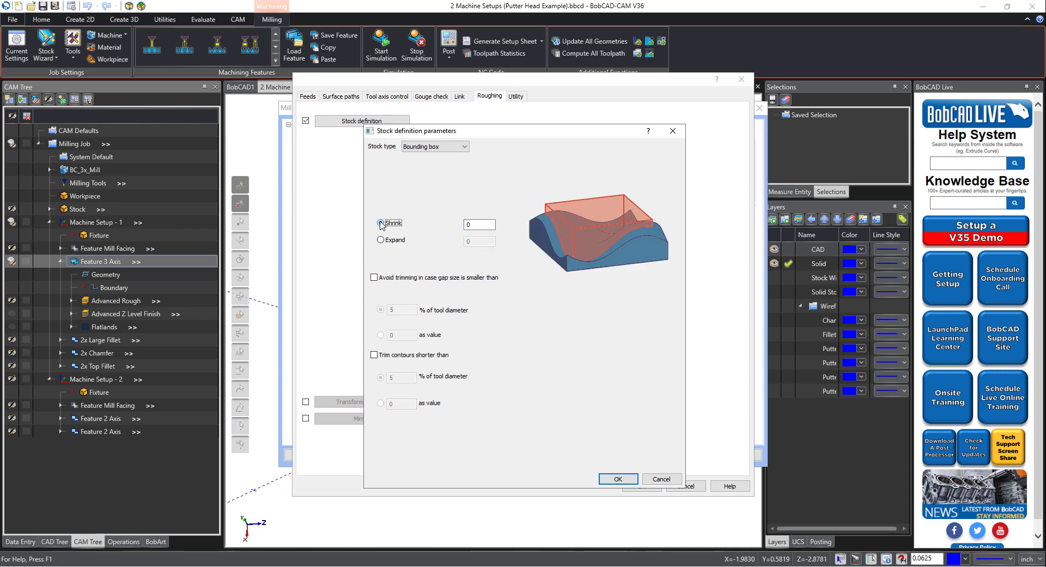
{"action": "left_click", "coordinate": [380, 240]}
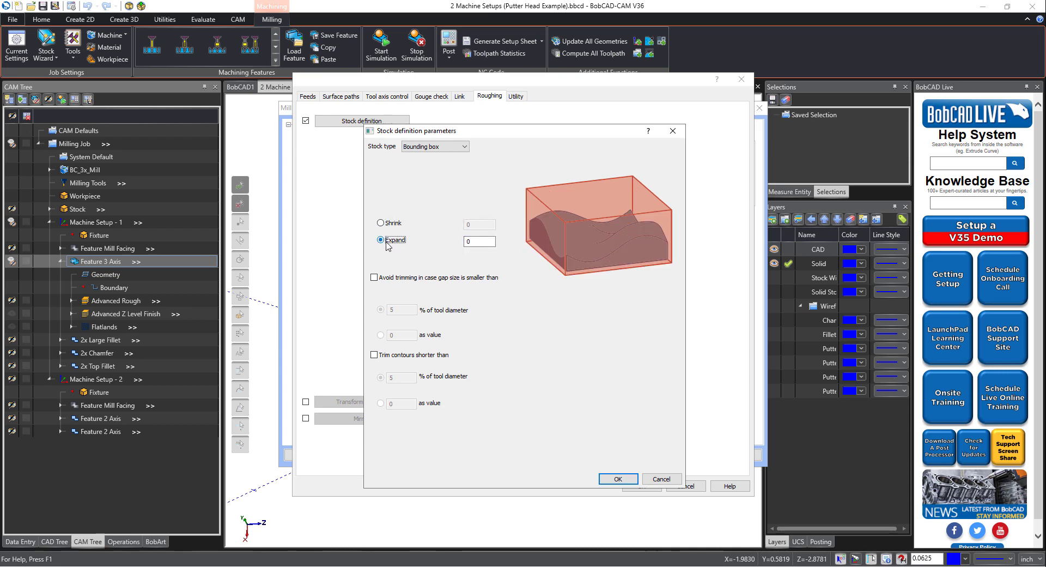
{"action": "left_click", "coordinate": [471, 244]}
{"action": "left_click", "coordinate": [653, 479]}
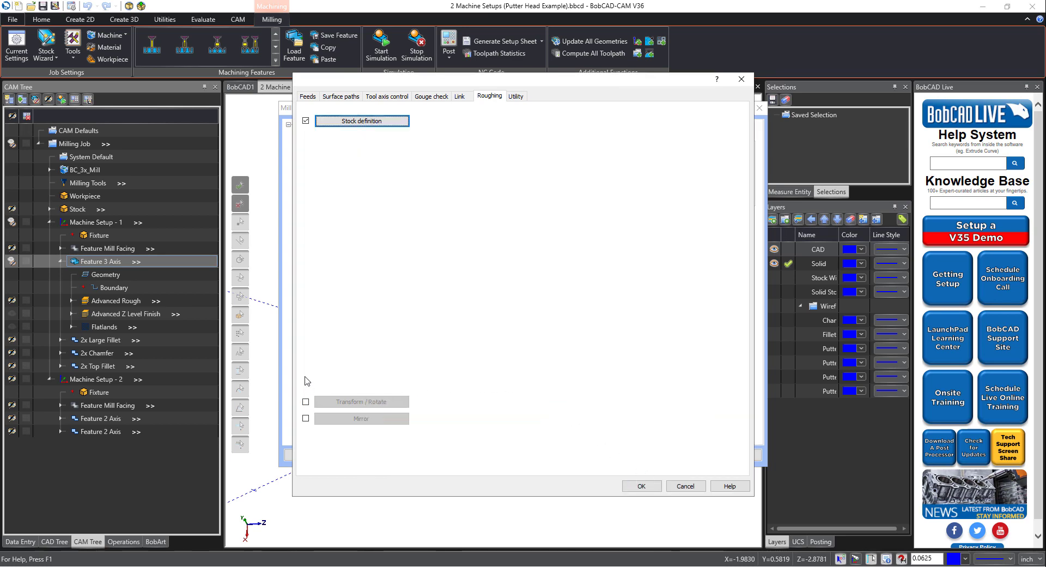
Step: Turn on Transform / Rotate and review Z-axis rotation settings, discarding them
{"action": "left_click", "coordinate": [305, 402]}
{"action": "left_click", "coordinate": [361, 401]}
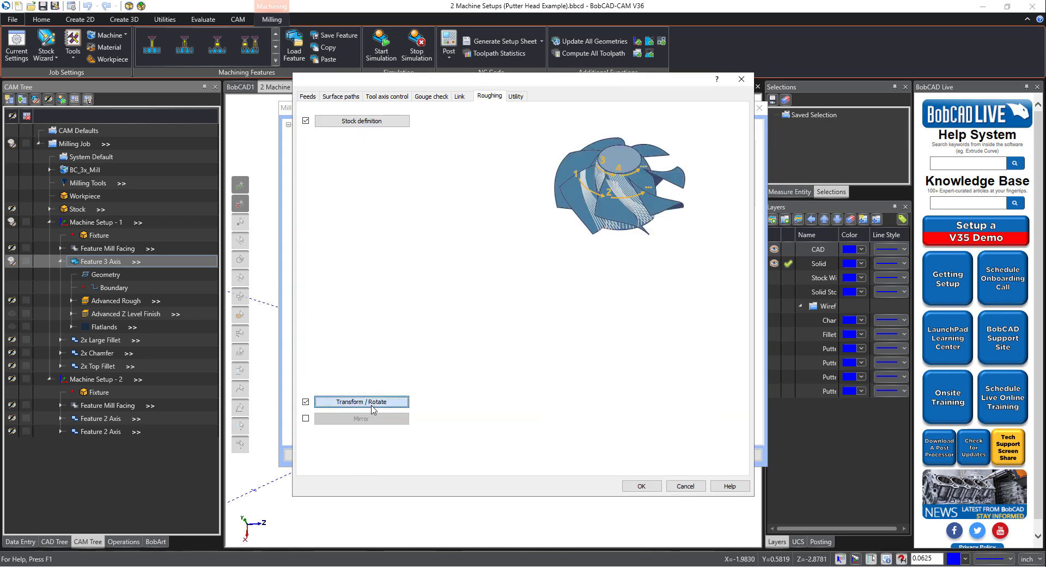
{"action": "left_click", "coordinate": [452, 187]}
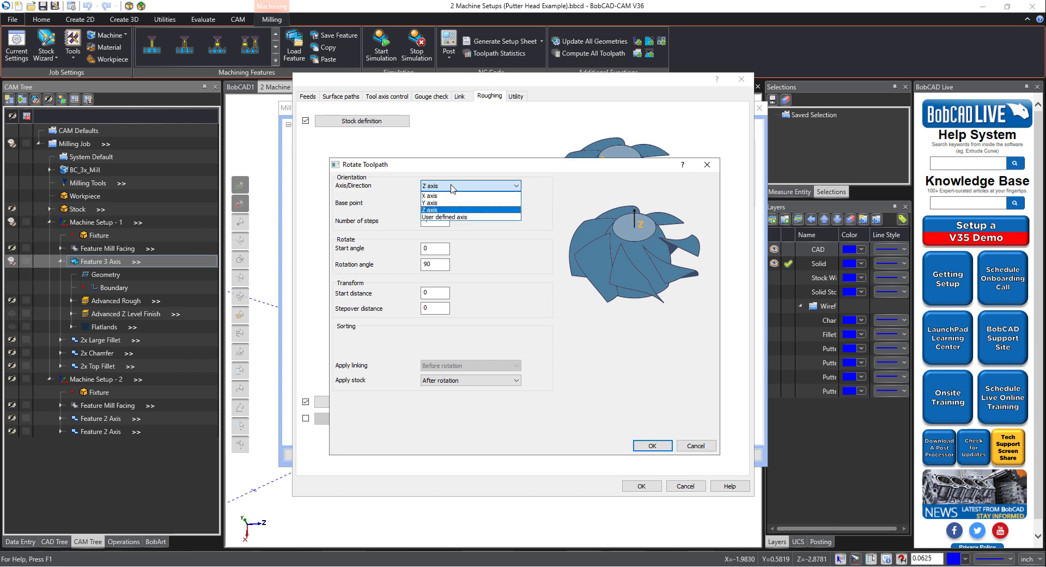
{"action": "left_click", "coordinate": [449, 210]}
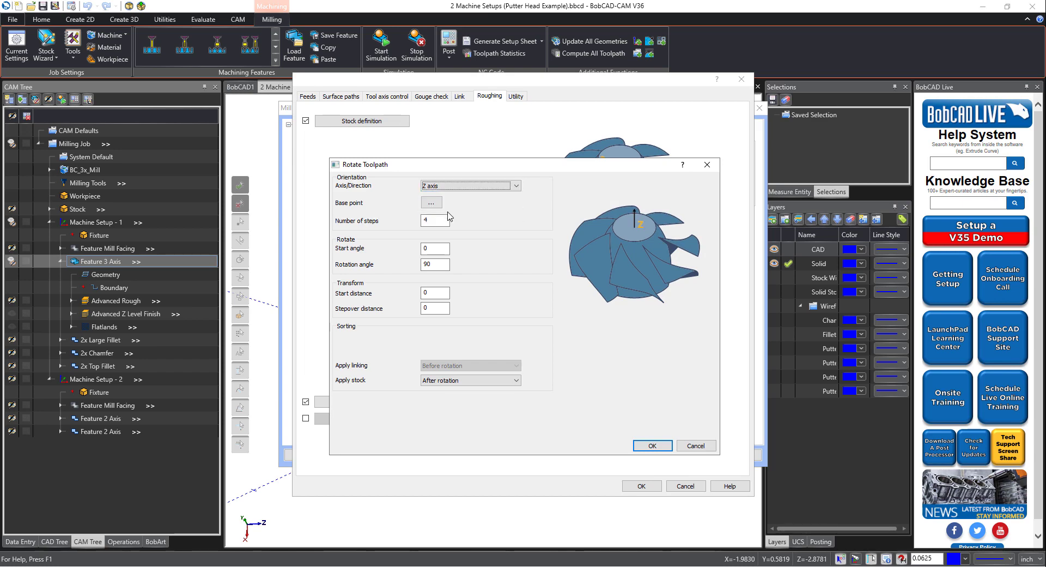
{"action": "left_click", "coordinate": [437, 223]}
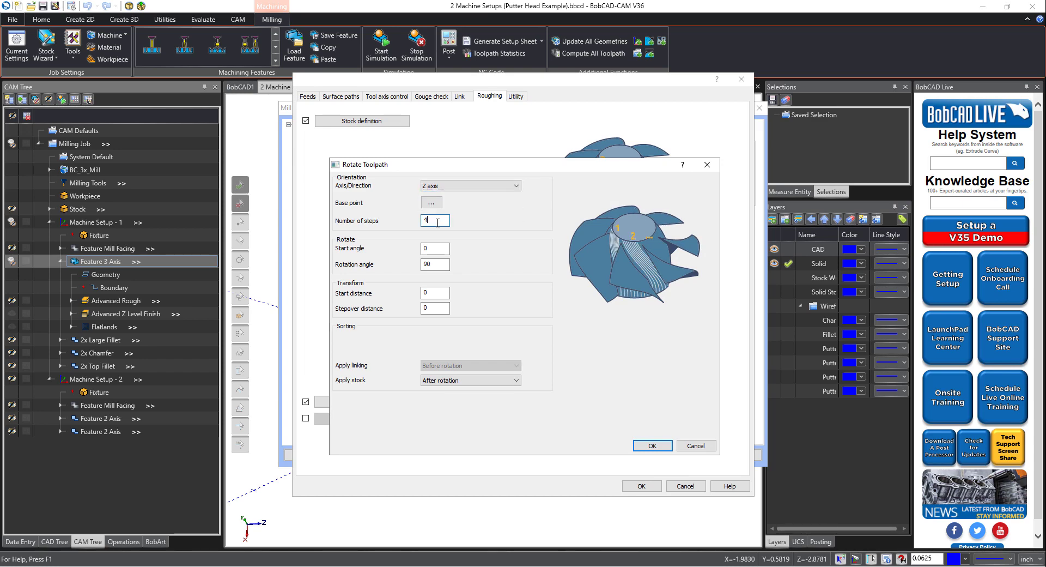
{"action": "left_click", "coordinate": [437, 250]}
{"action": "left_click", "coordinate": [436, 265]}
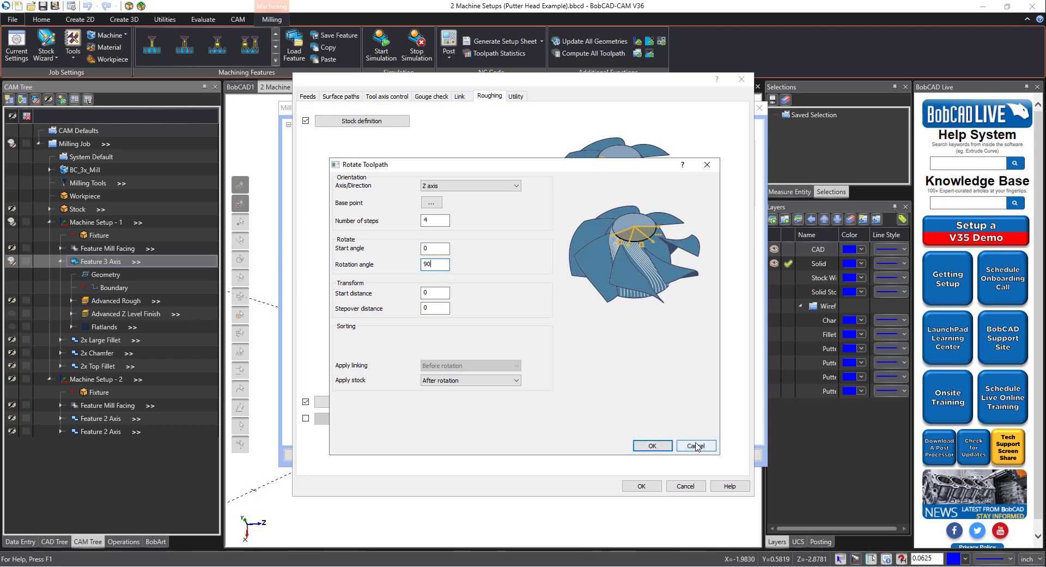
{"action": "left_click", "coordinate": [696, 446]}
Step: Swap Transform / Rotate for Mirror, with the mirror plane normal set to Y axis
{"action": "left_click", "coordinate": [306, 402]}
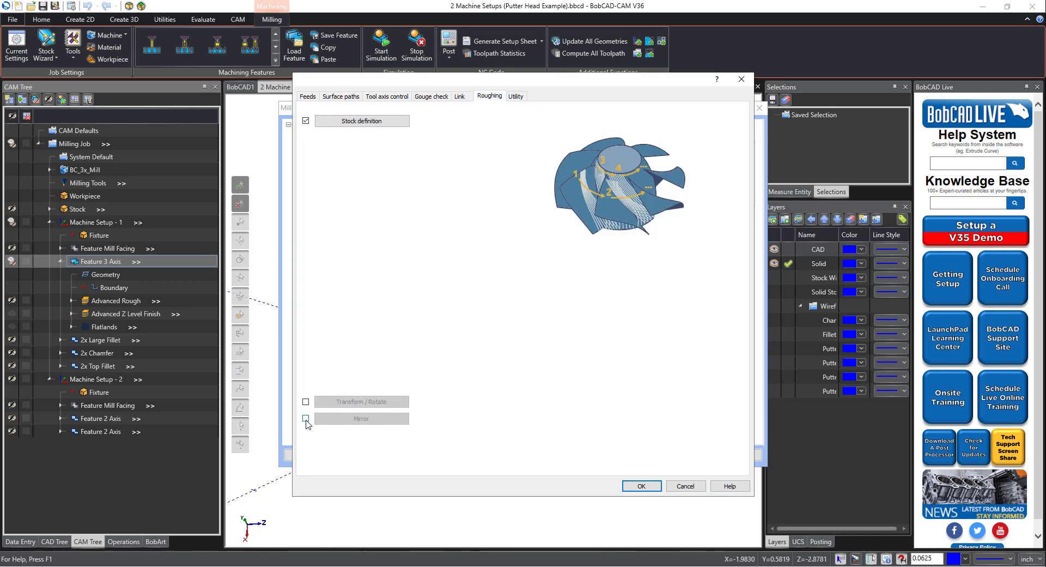
{"action": "left_click", "coordinate": [306, 419]}
{"action": "left_click", "coordinate": [374, 419]}
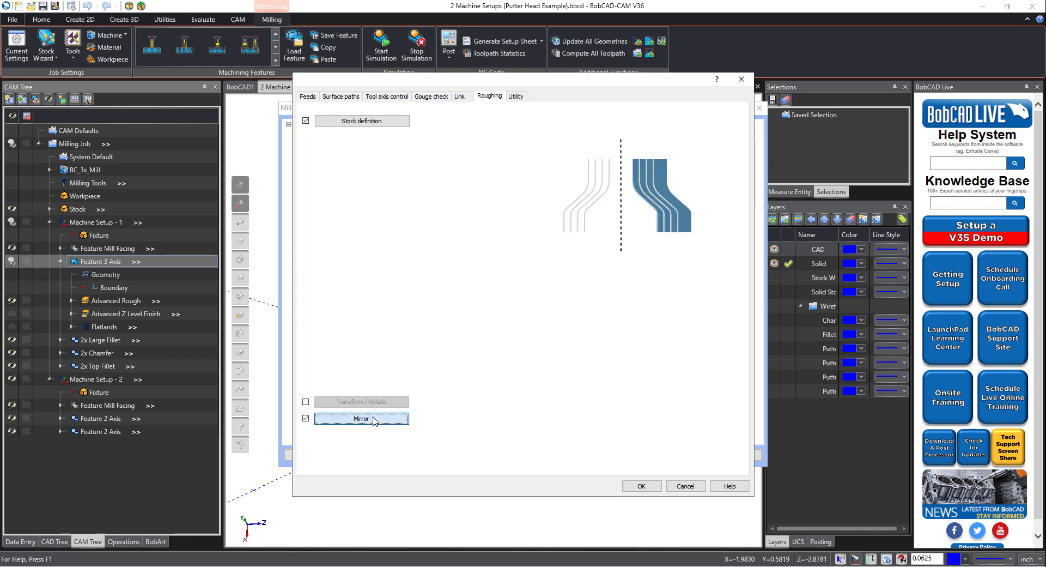
{"action": "left_click", "coordinate": [513, 256]}
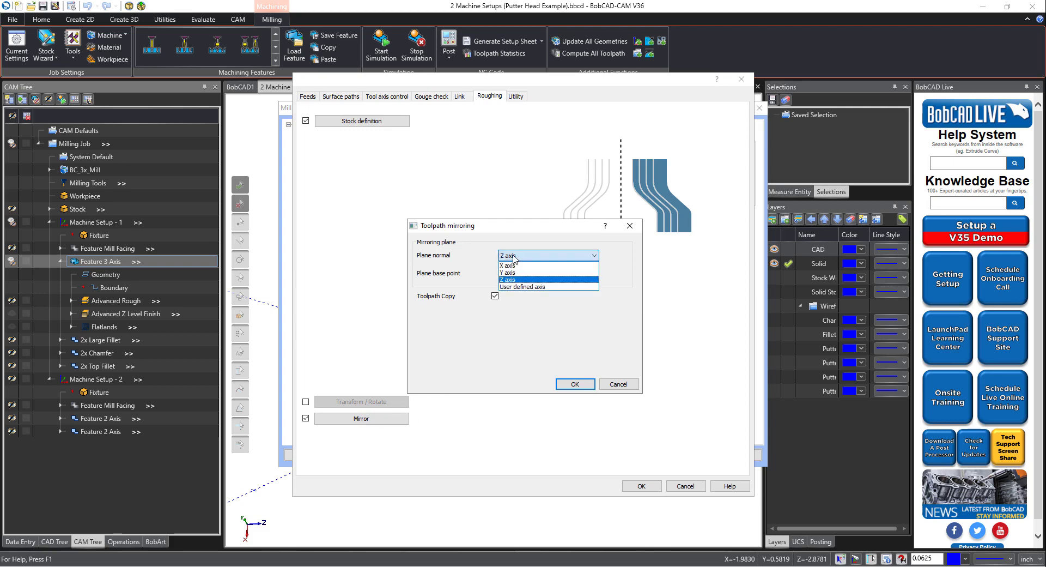
{"action": "left_click", "coordinate": [513, 266]}
{"action": "left_click", "coordinate": [545, 256]}
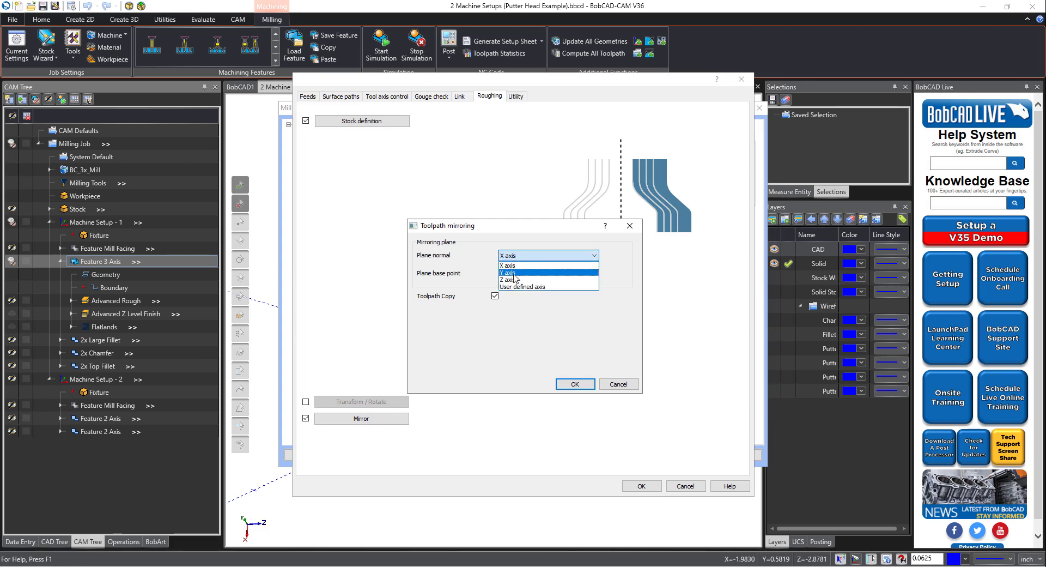
{"action": "left_click", "coordinate": [513, 273]}
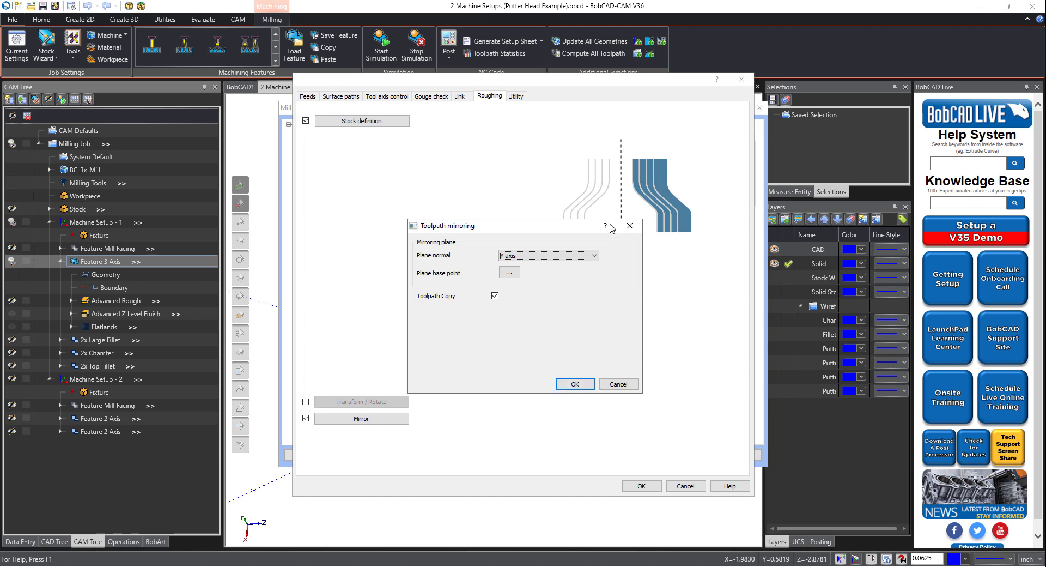
{"action": "left_click", "coordinate": [609, 386]}
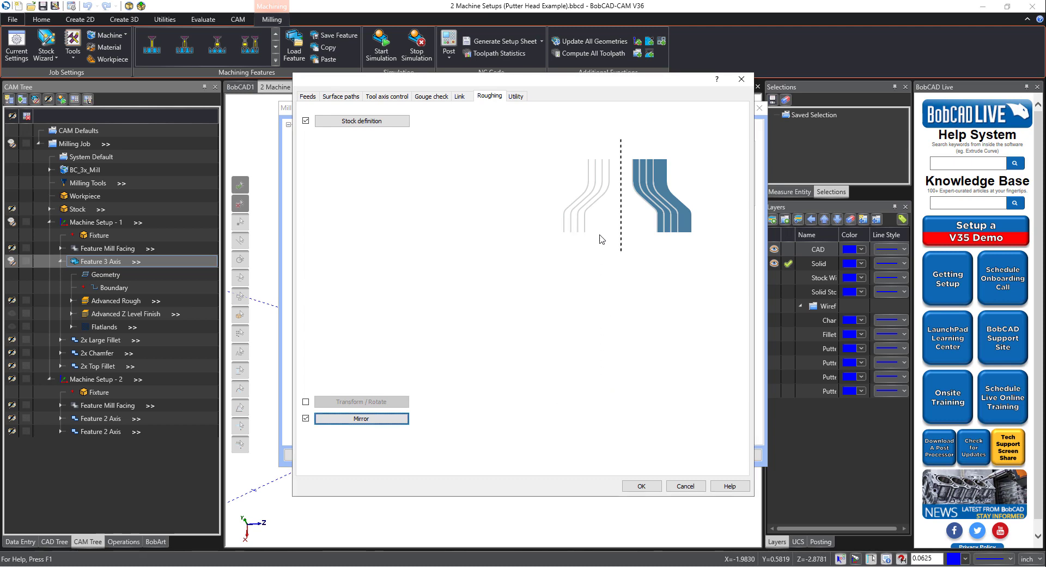
Step: On Utility, enable feed control zones and try rapid, area-link and slice-link feeds, leaving them off
{"action": "left_click", "coordinate": [516, 96]}
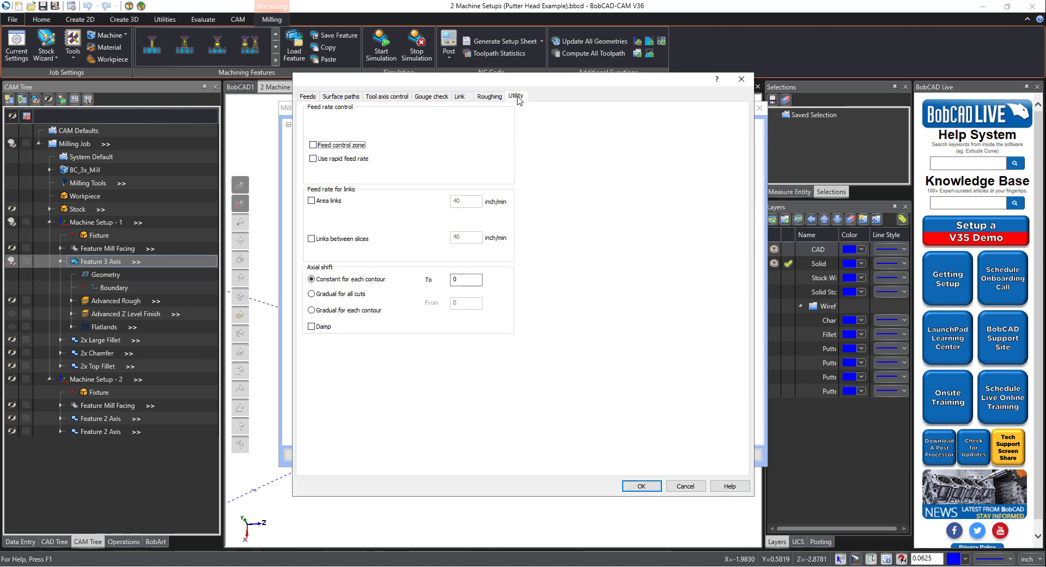
{"action": "left_click", "coordinate": [312, 145]}
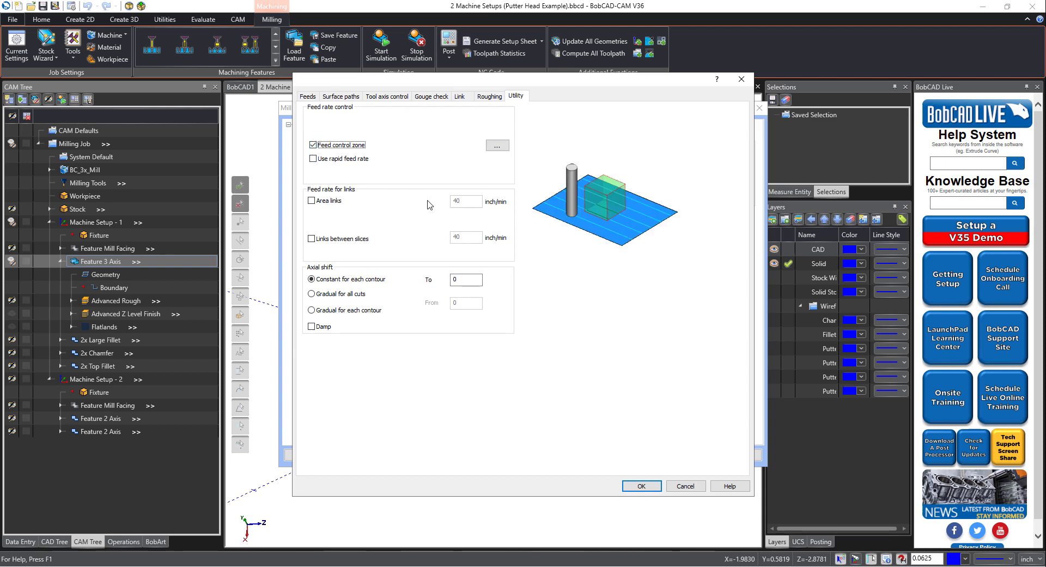
{"action": "left_click", "coordinate": [314, 159]}
{"action": "left_click", "coordinate": [314, 159]}
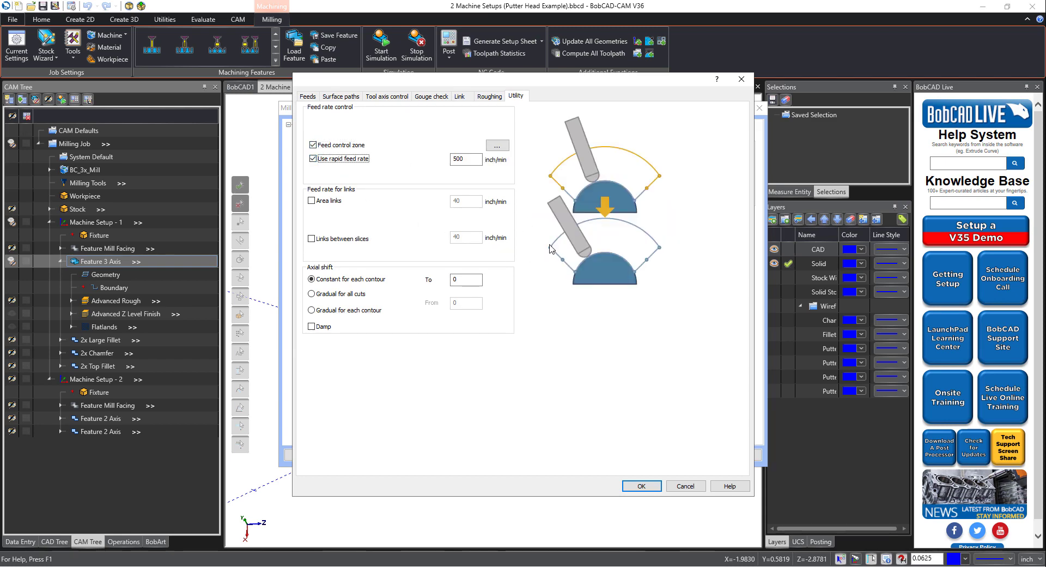
{"action": "left_click", "coordinate": [313, 159]}
{"action": "left_click", "coordinate": [311, 201]}
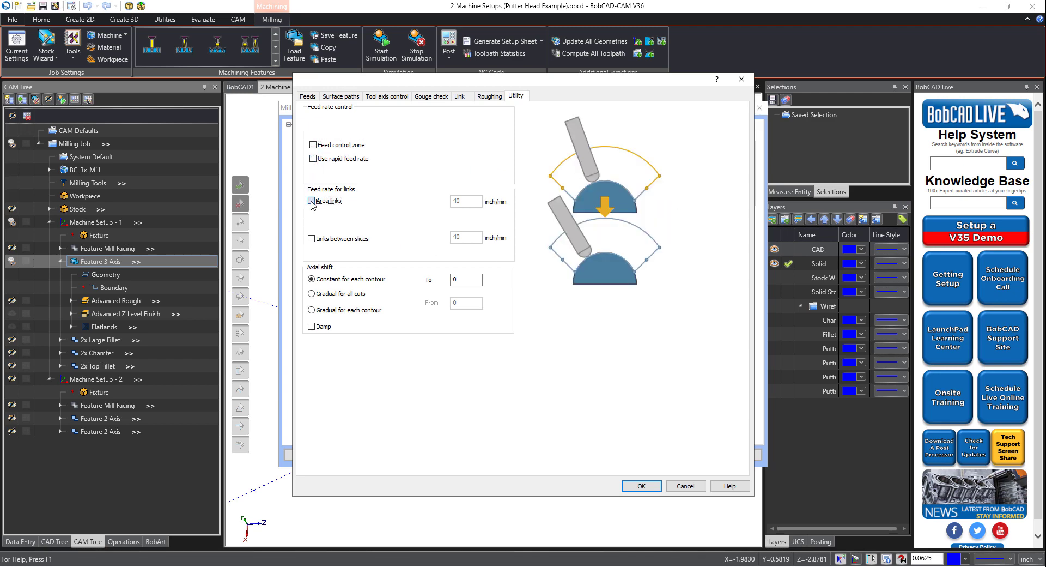
{"action": "left_click", "coordinate": [311, 201]}
{"action": "left_click", "coordinate": [311, 238]}
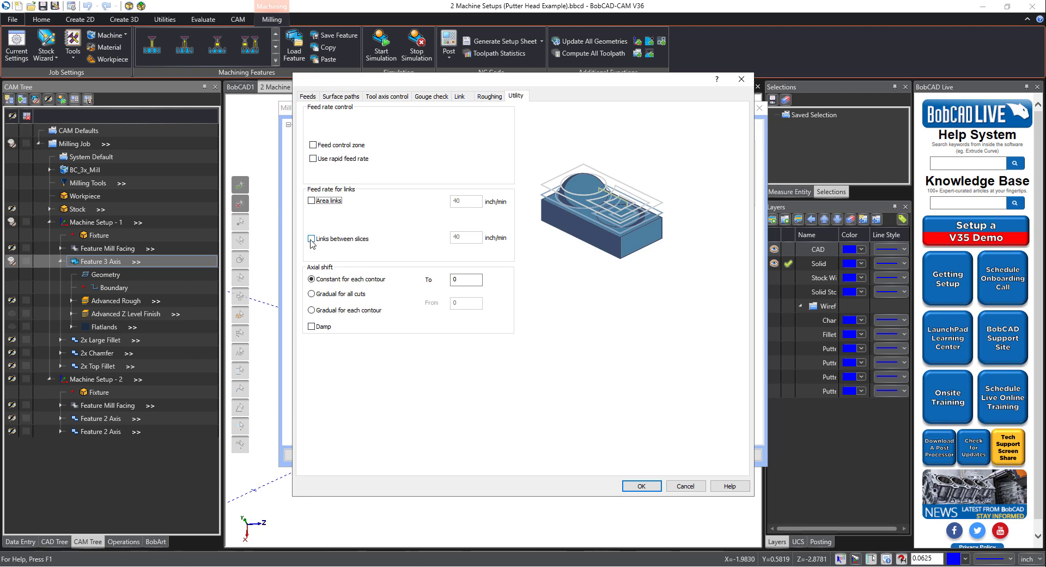
{"action": "left_click", "coordinate": [312, 243]}
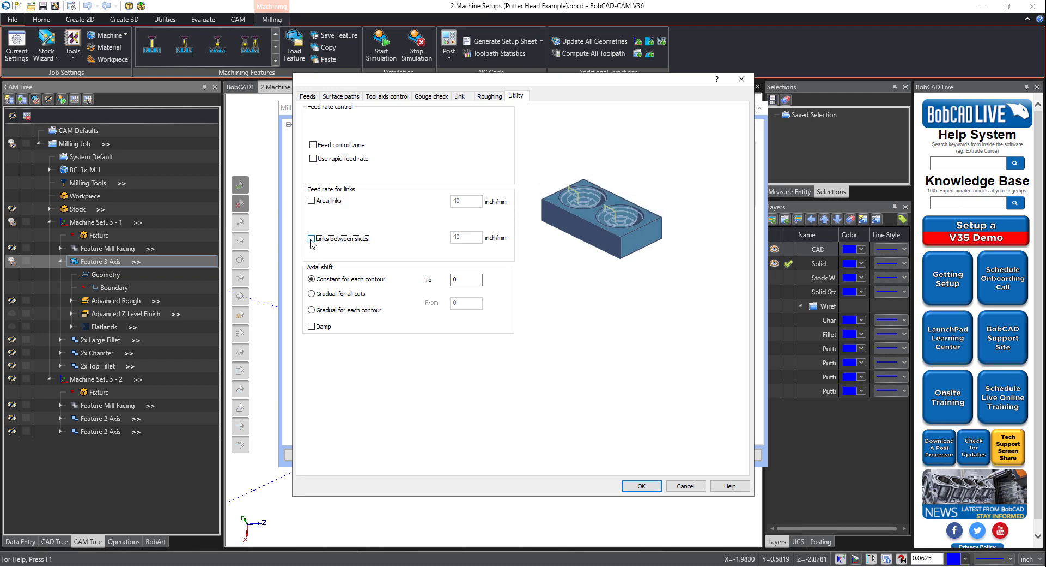
Step: Compute the Advanced Z Level Finish toolpath, then reopen its advanced parameters from the CAM Tree and cancel
{"action": "left_click", "coordinate": [676, 485]}
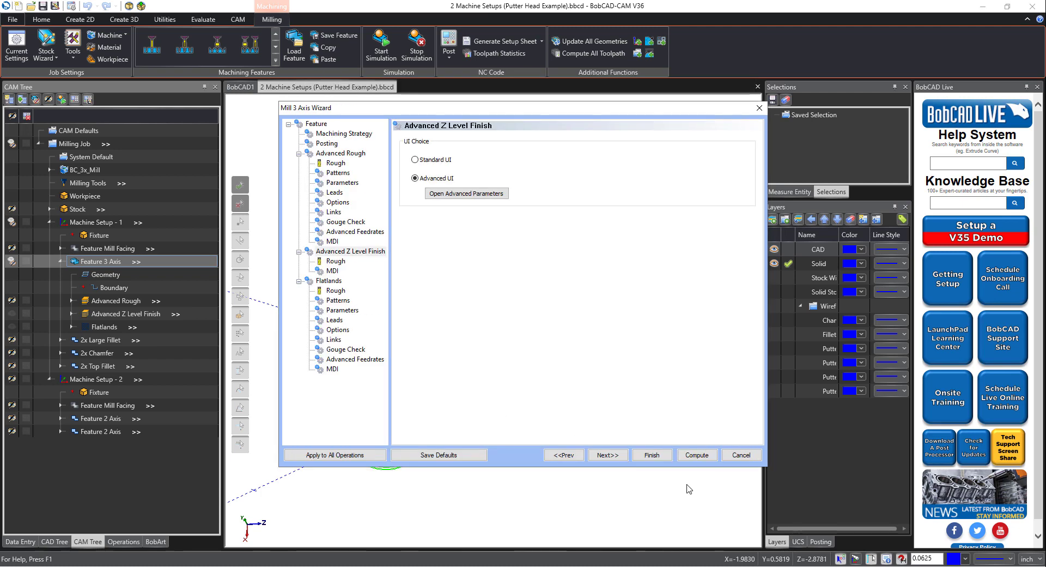
{"action": "left_click", "coordinate": [647, 456]}
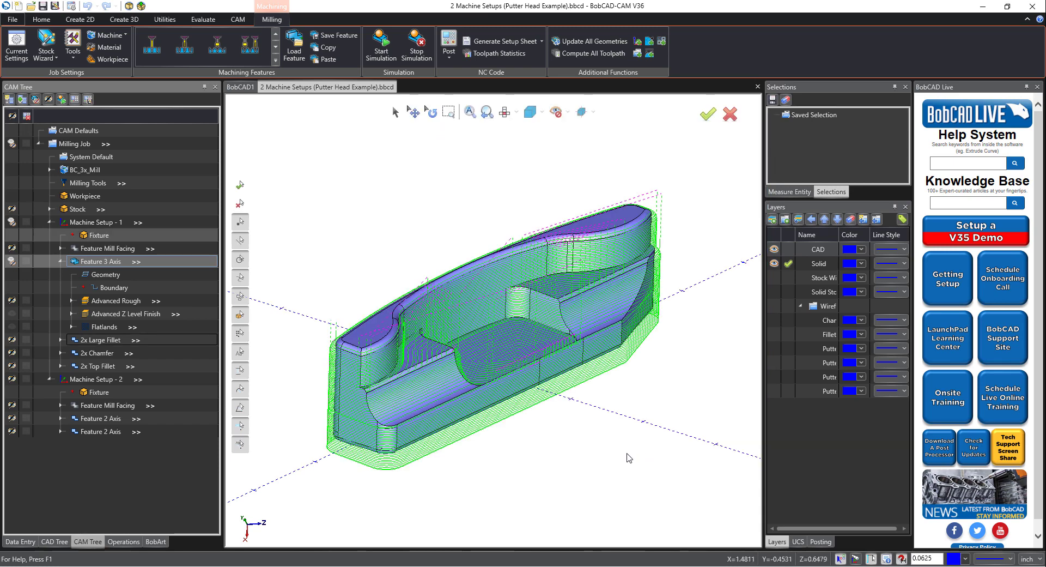
{"action": "right_click", "coordinate": [116, 310]}
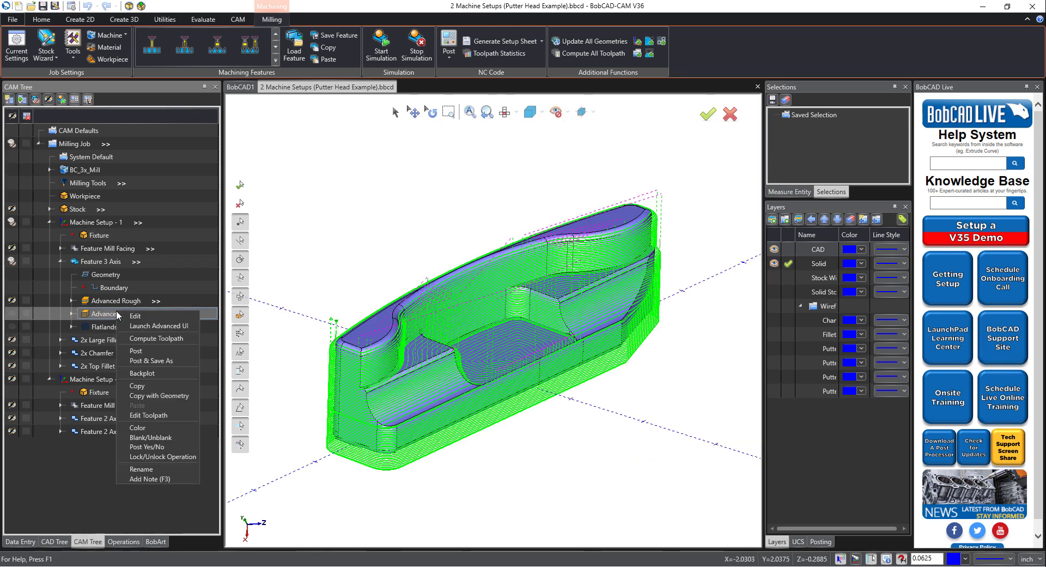
{"action": "left_click", "coordinate": [129, 326]}
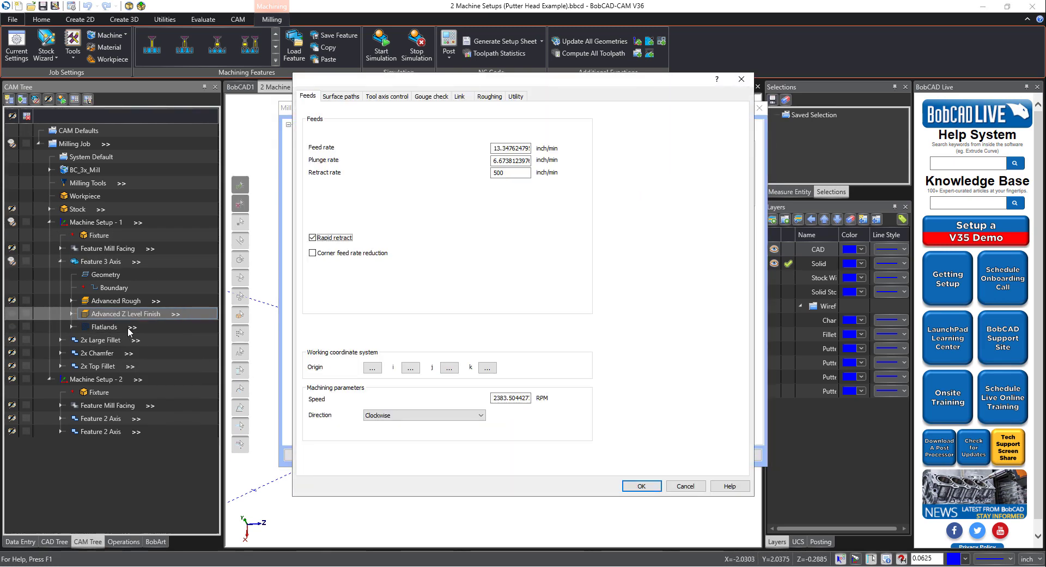
{"action": "left_click", "coordinate": [385, 97]}
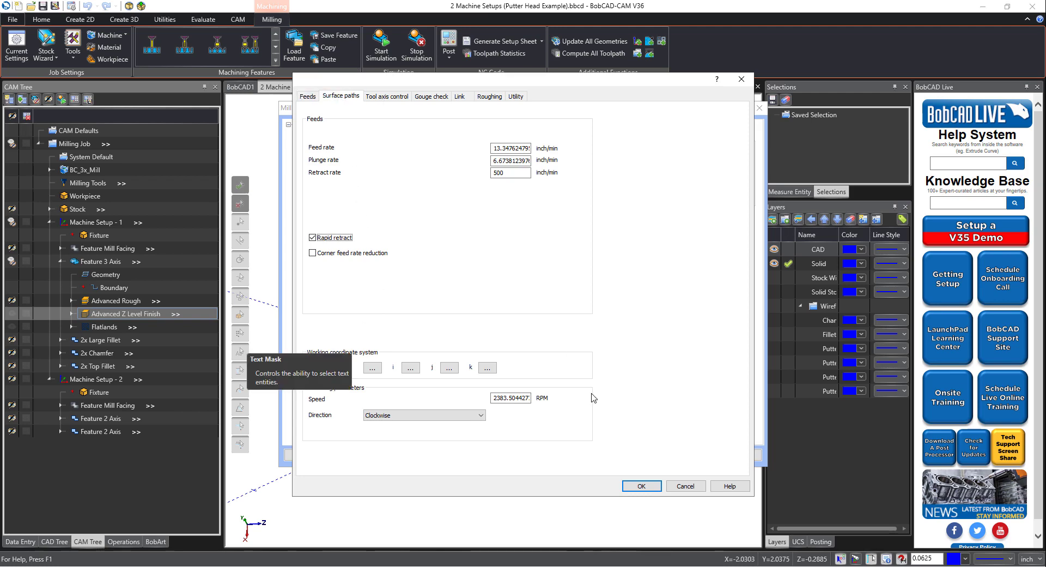
{"action": "left_click", "coordinate": [686, 486]}
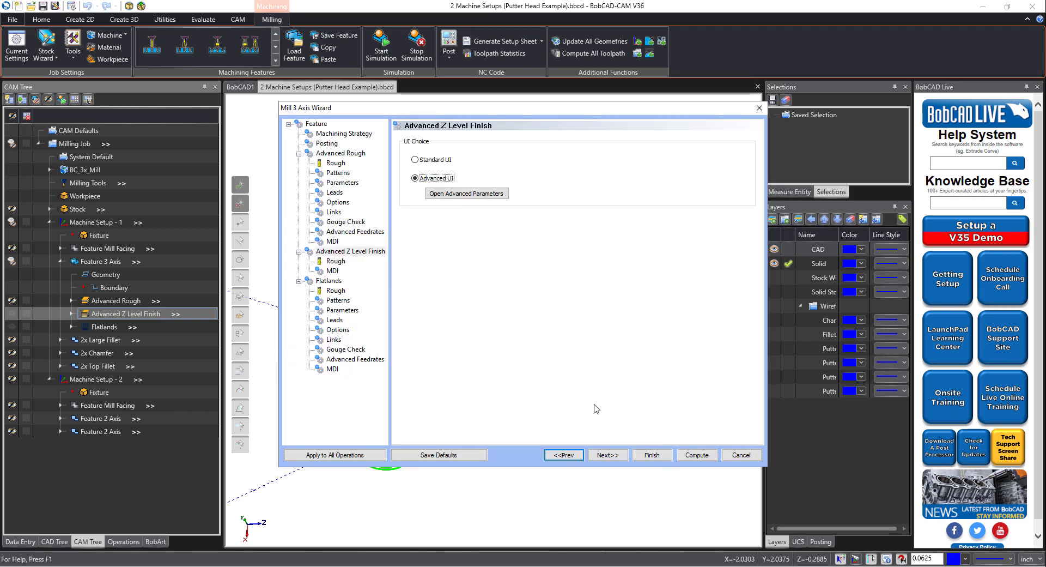
Step: Switch Advanced Rough to Advanced UI and show its Surface paths parameters with the Offset pattern
{"action": "left_click", "coordinate": [335, 155]}
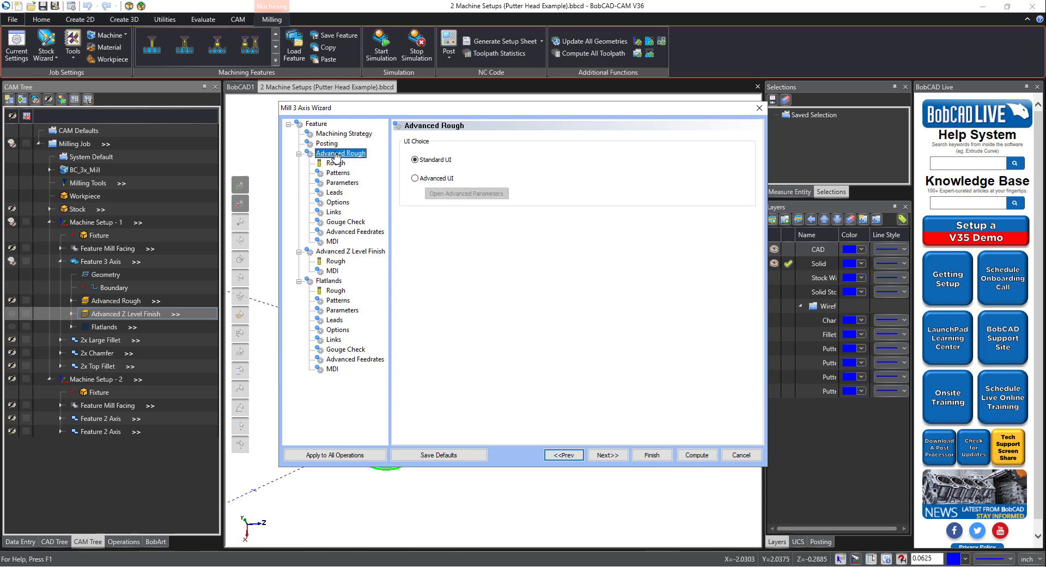
{"action": "left_click", "coordinate": [415, 178]}
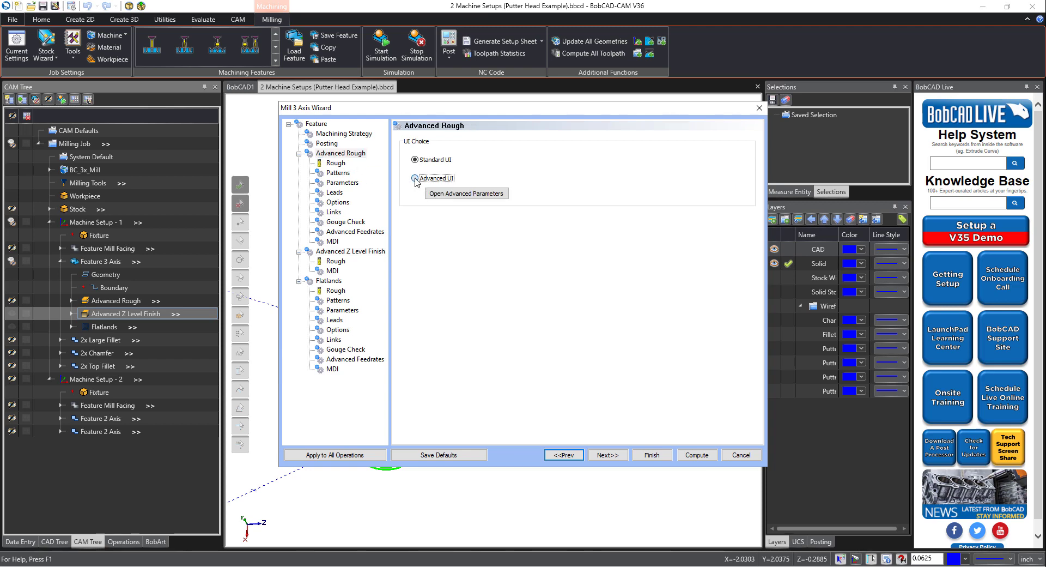
{"action": "left_click", "coordinate": [439, 195]}
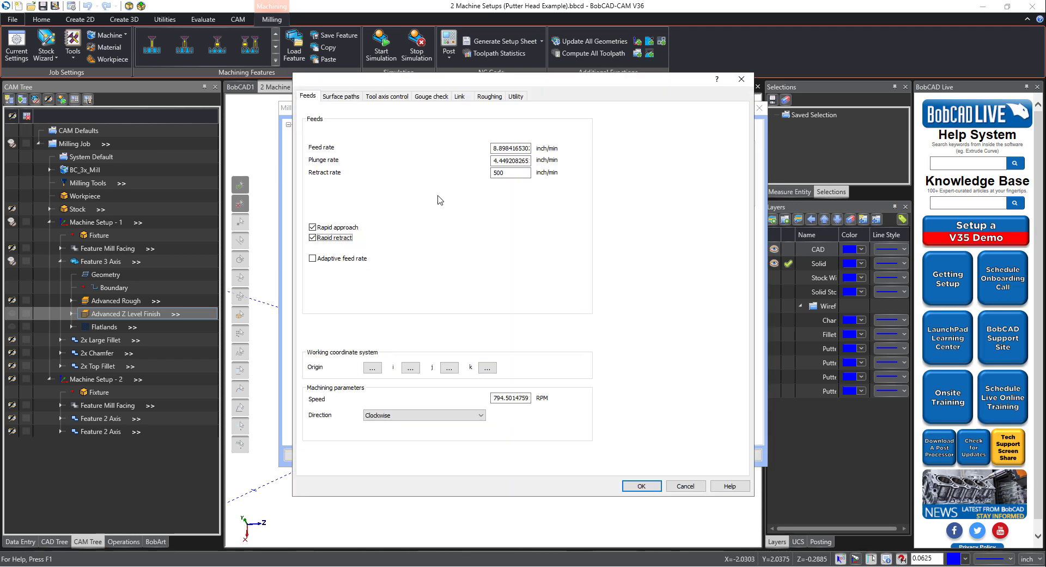
{"action": "left_click", "coordinate": [351, 98]}
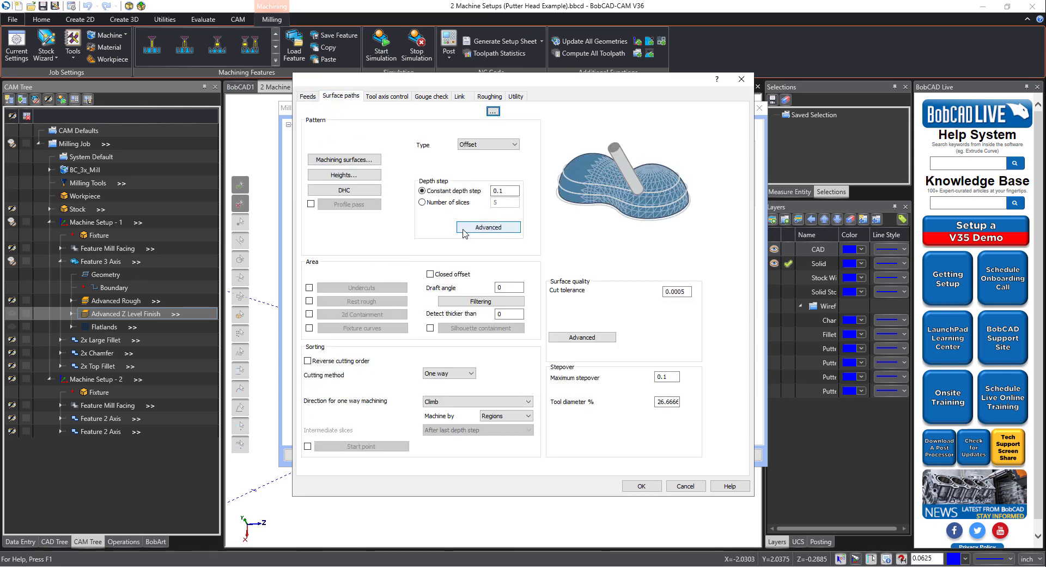
{"action": "left_click", "coordinate": [464, 231]}
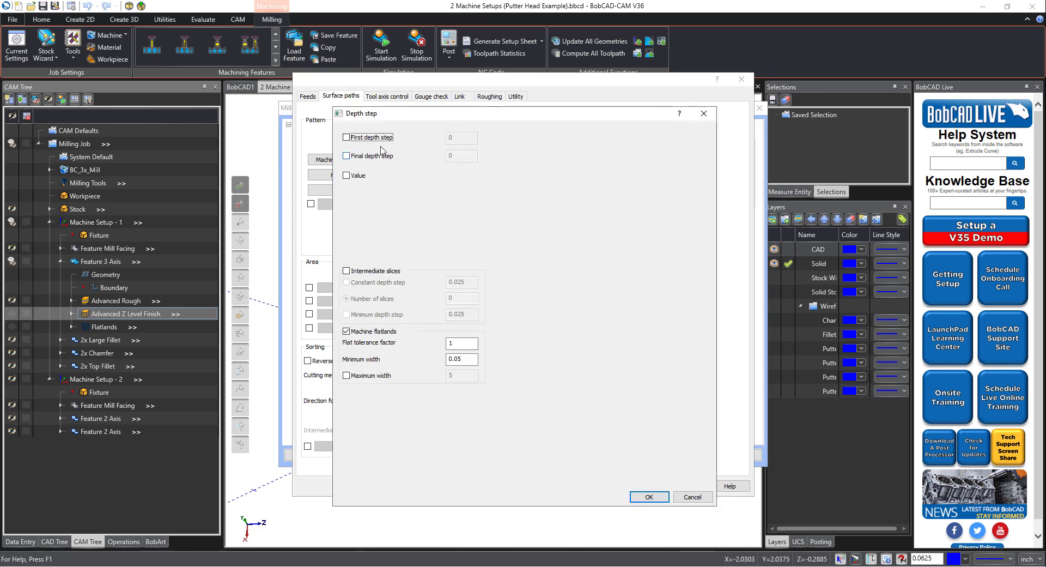
{"action": "left_click", "coordinate": [351, 138]}
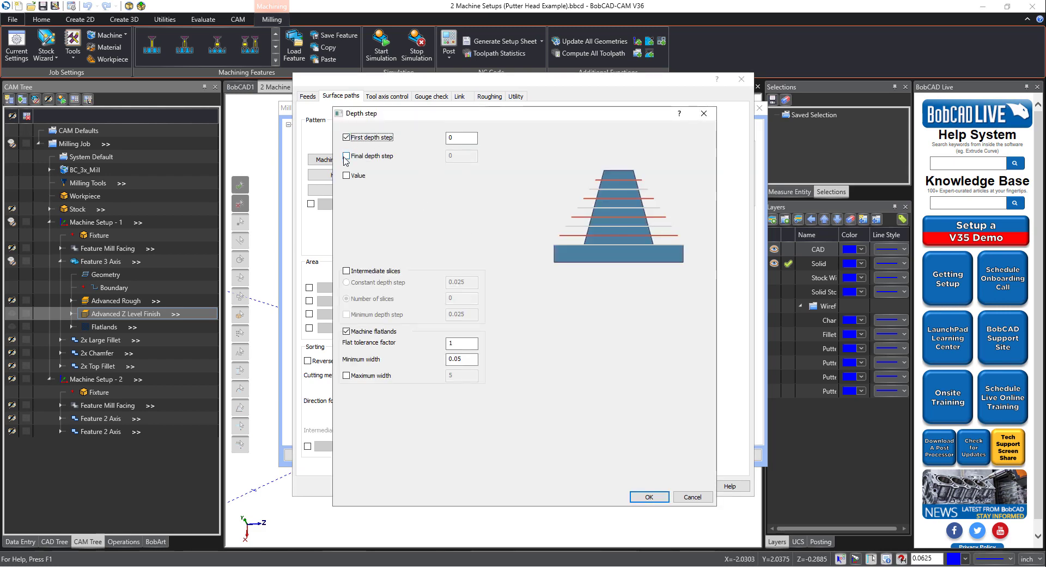
{"action": "left_click", "coordinate": [346, 156]}
{"action": "left_click", "coordinate": [347, 175]}
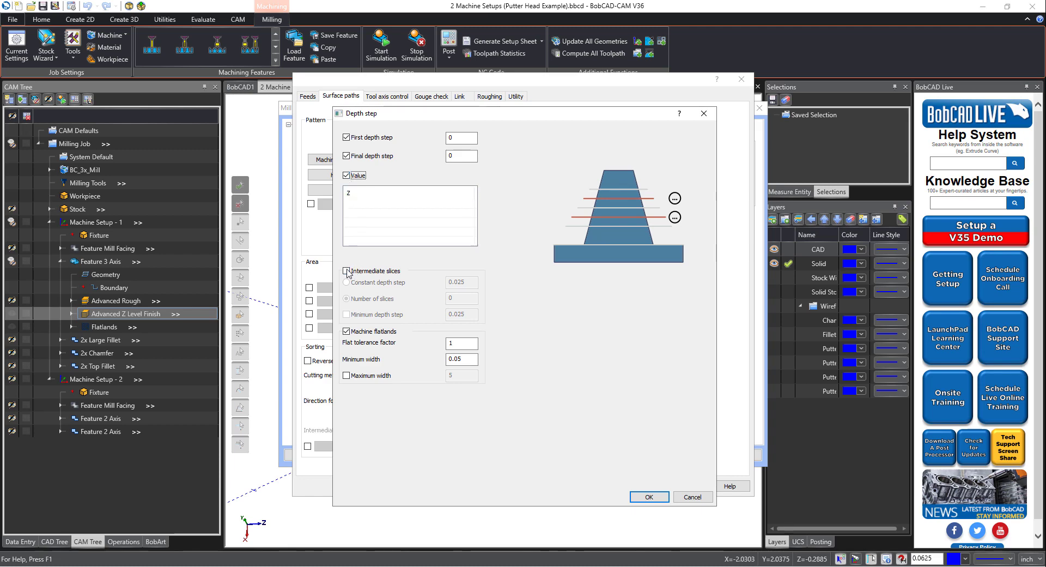
{"action": "left_click", "coordinate": [347, 271]}
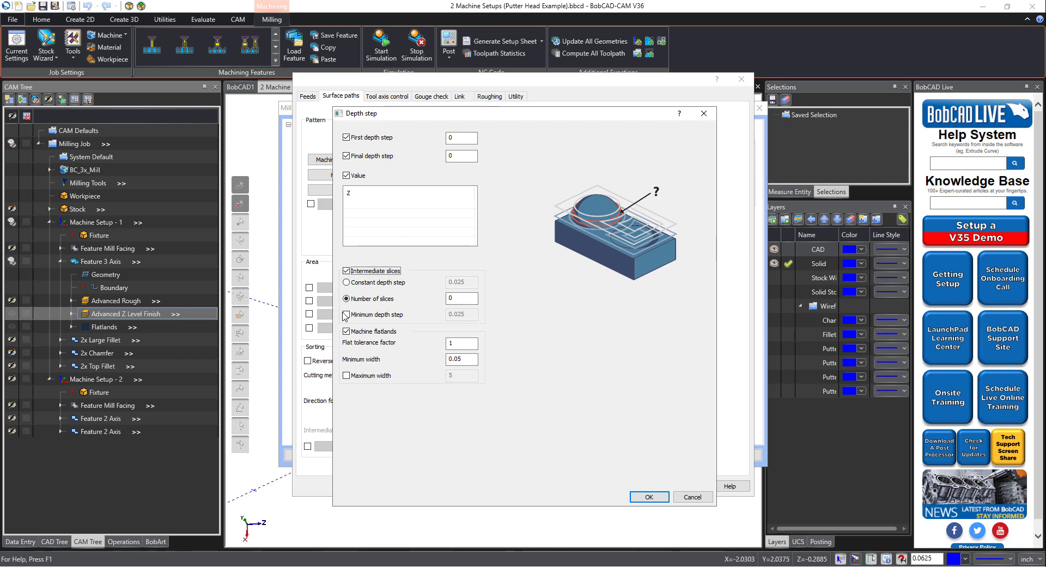
{"action": "left_click", "coordinate": [346, 315]}
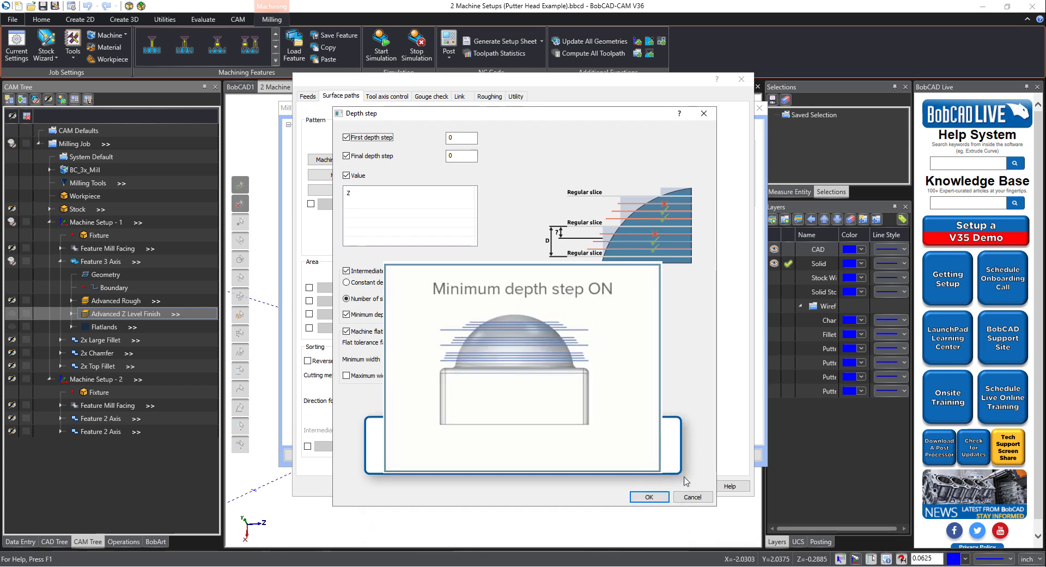
Step: Discard the depth-step changes, then try Start points and Avoid air machining in Roughing's Advanced options without keeping them
{"action": "left_click", "coordinate": [688, 496]}
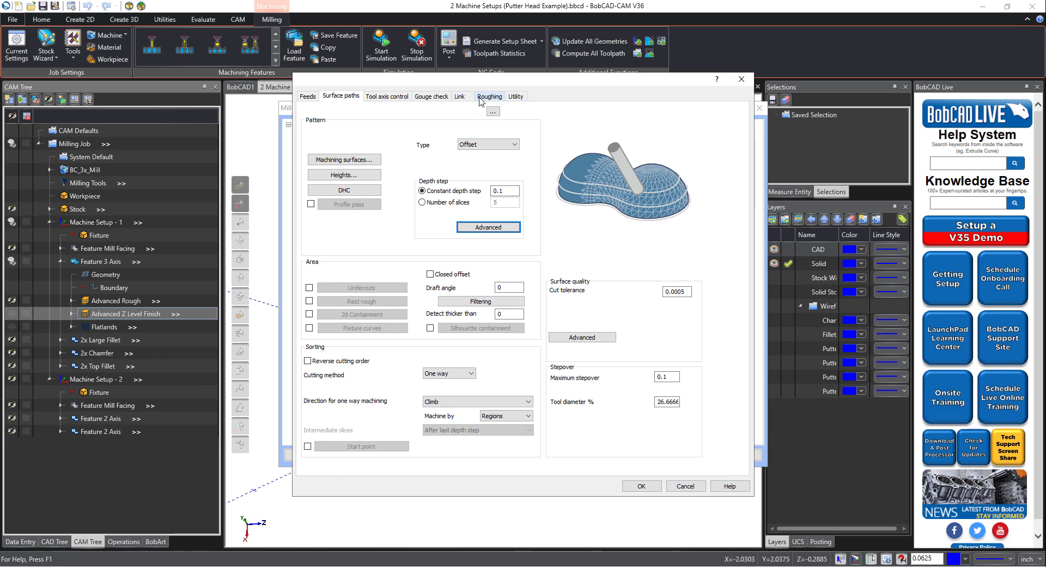
{"action": "left_click", "coordinate": [481, 100]}
{"action": "left_click", "coordinate": [396, 138]}
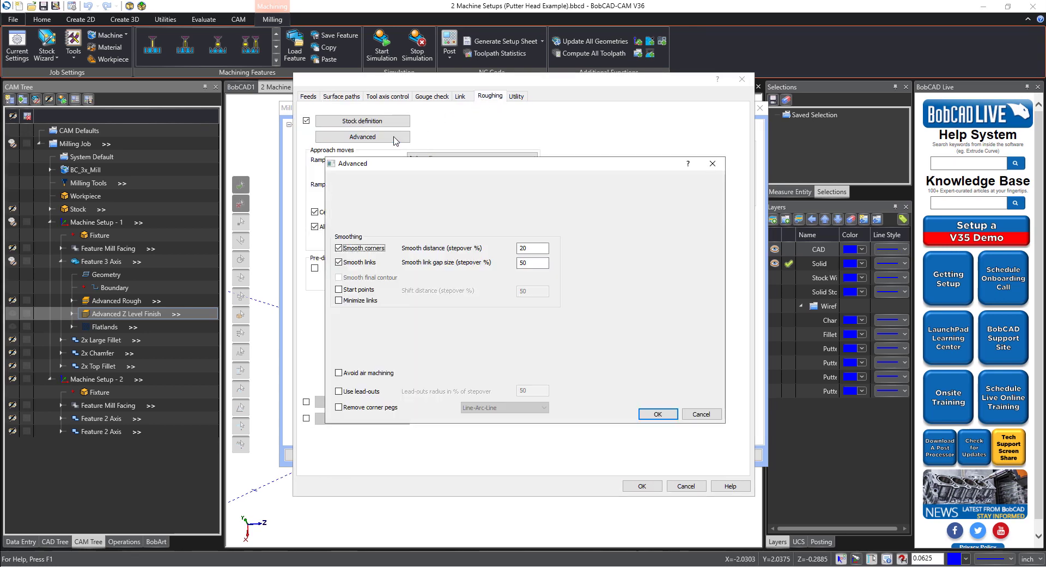
{"action": "left_click", "coordinate": [339, 289]}
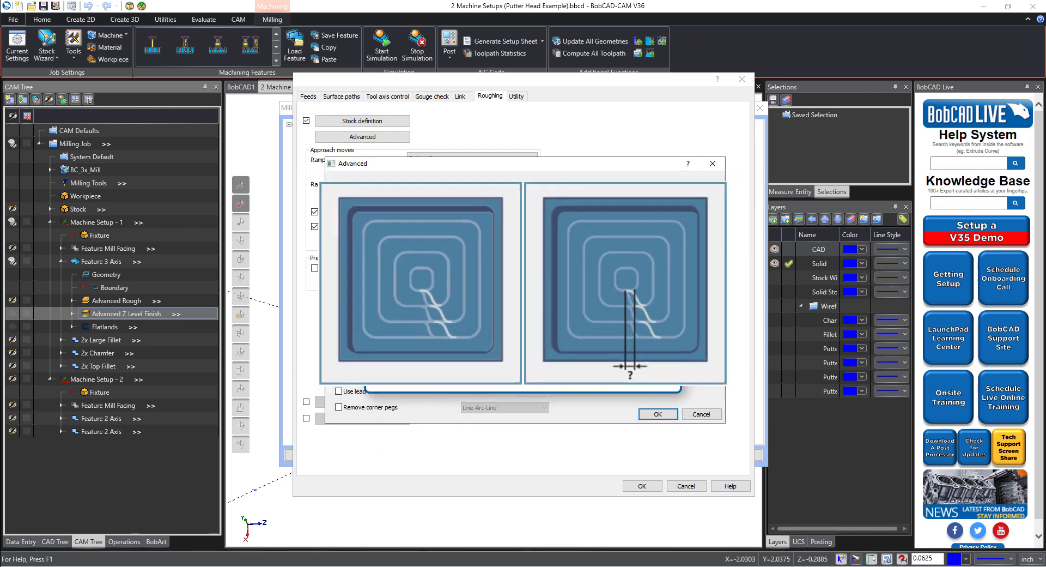
{"action": "left_click", "coordinate": [339, 289]}
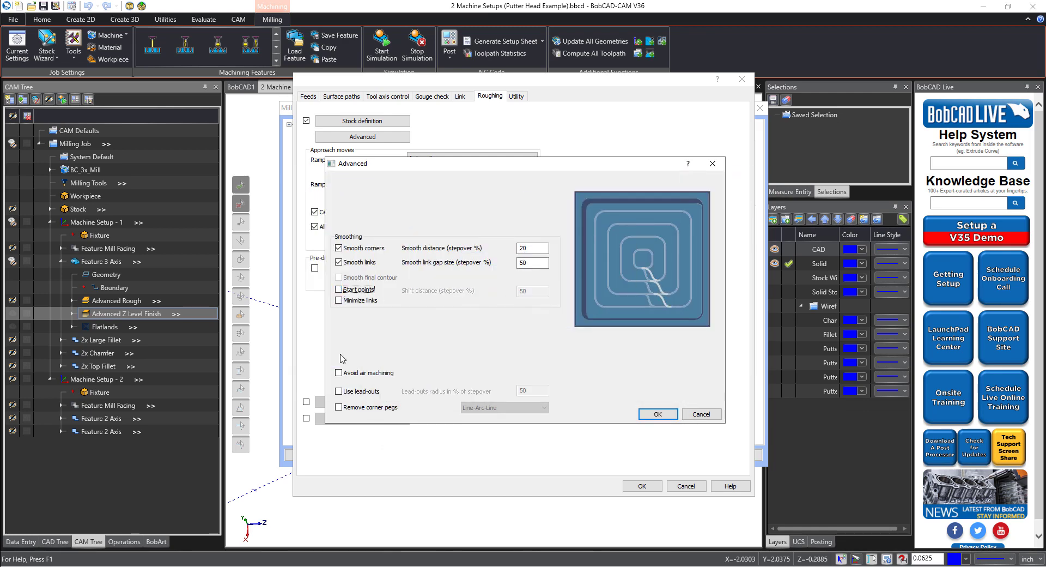
{"action": "left_click", "coordinate": [339, 373]}
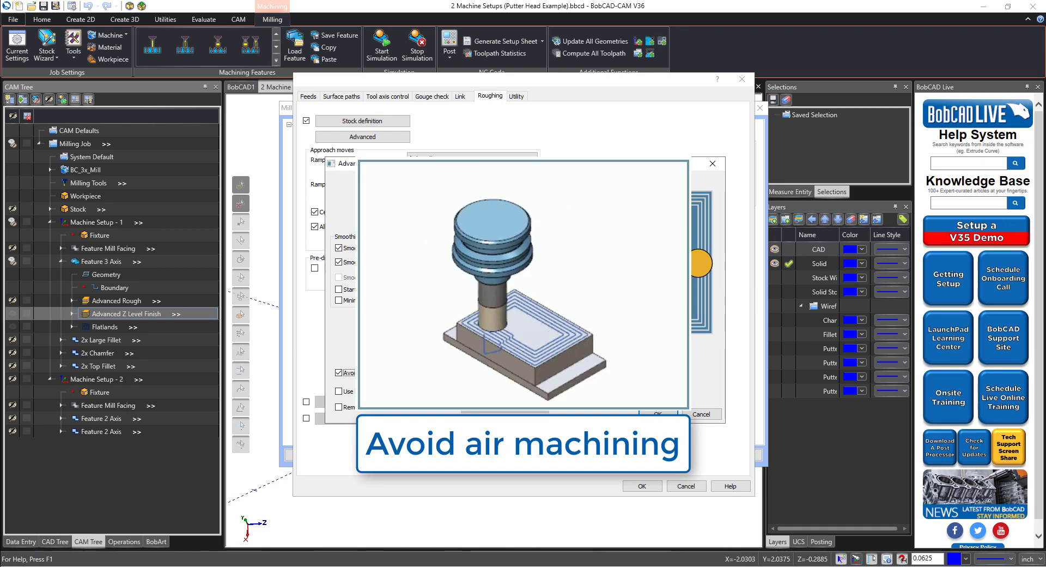
{"action": "left_click", "coordinate": [701, 414]}
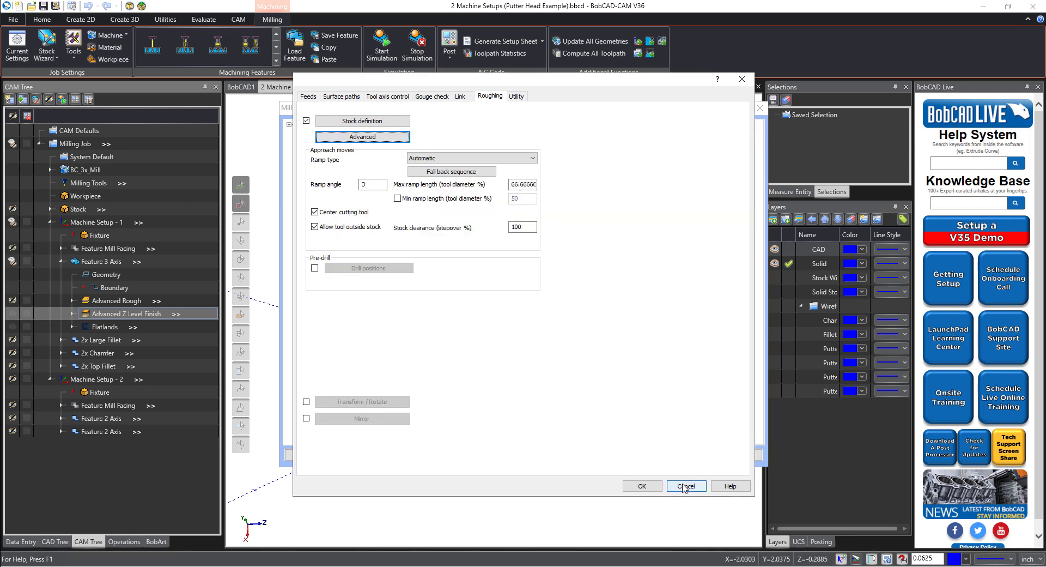